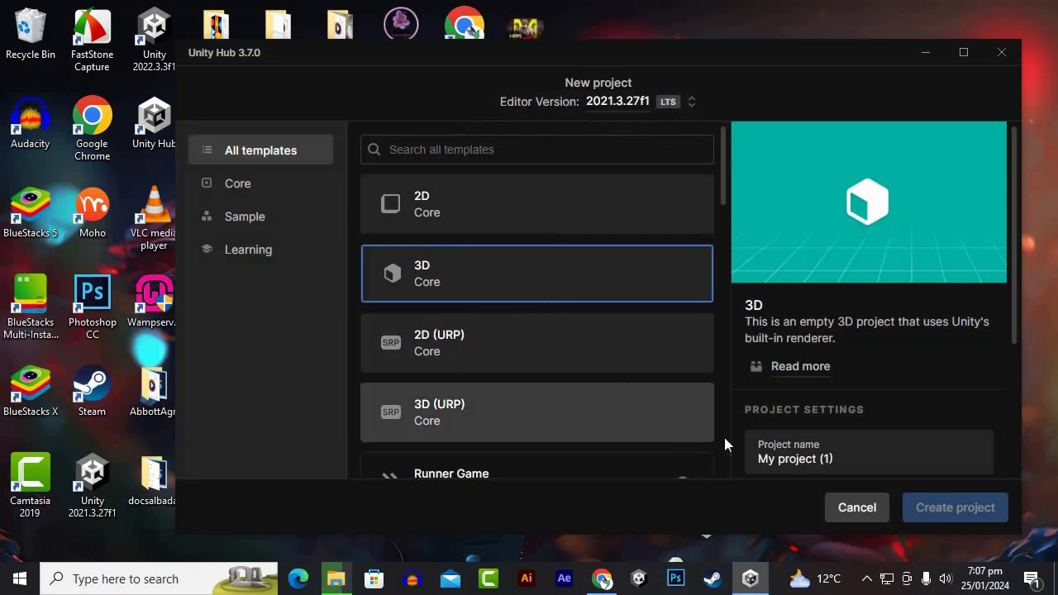
Name the new 3D Core project "MFPS Mobile"
left_click_drag(767, 459, 890, 456)
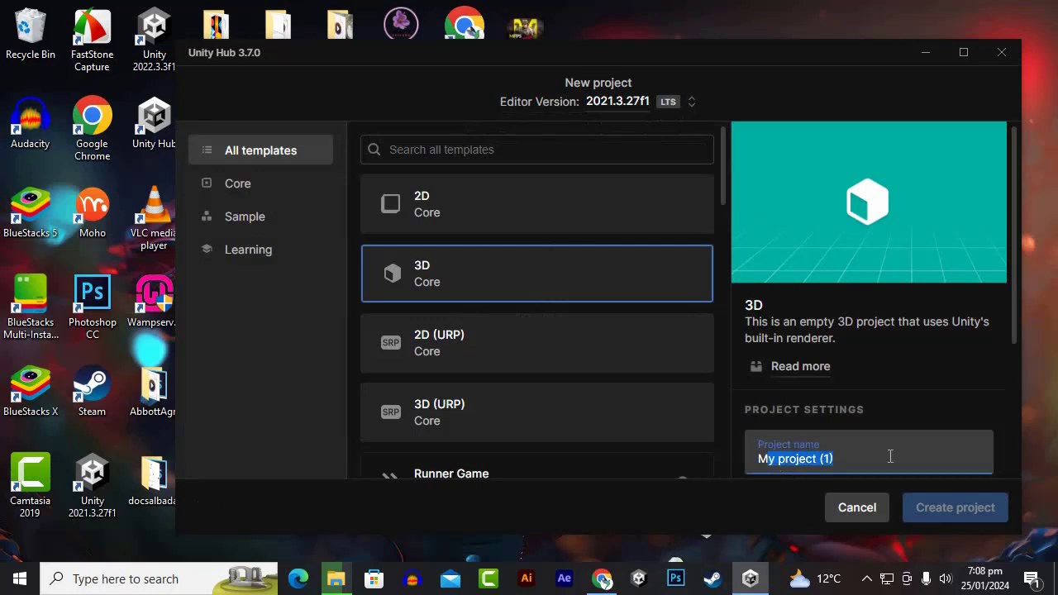
type("FPS Mobile")
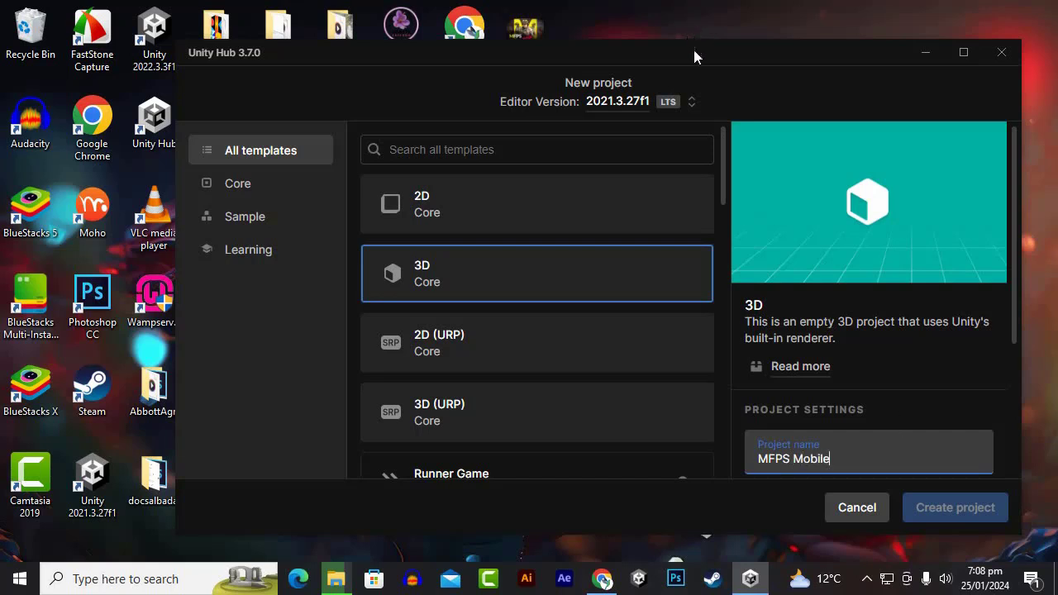
left_click_drag(696, 52, 661, 34)
Choose the account's Unity Cloud organization for the project and turn off Connect to Unity Cloud
scroll(856, 413, "down", 3)
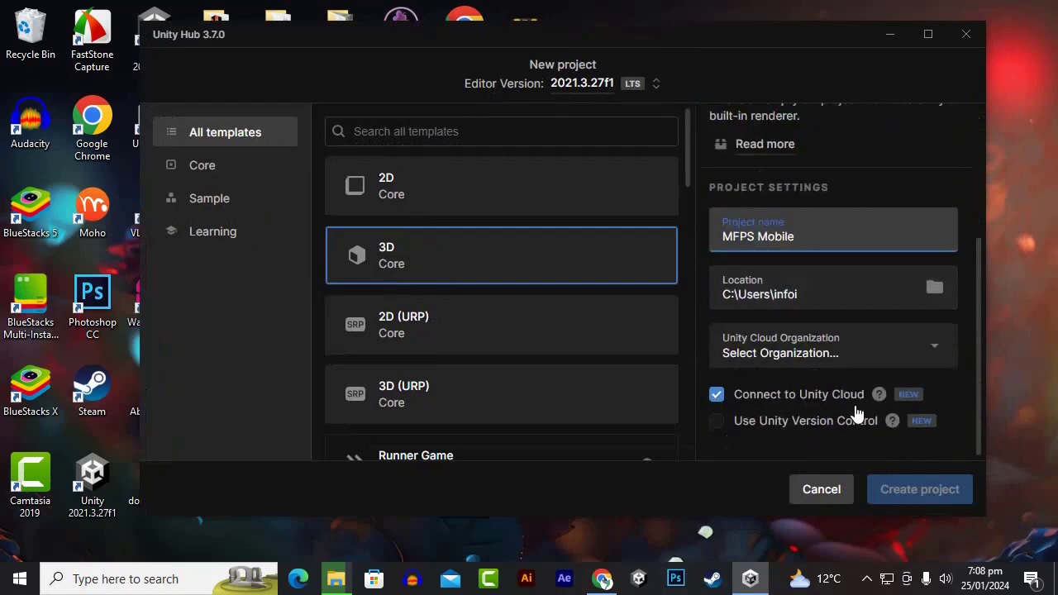
left_click(796, 364)
left_click(801, 390)
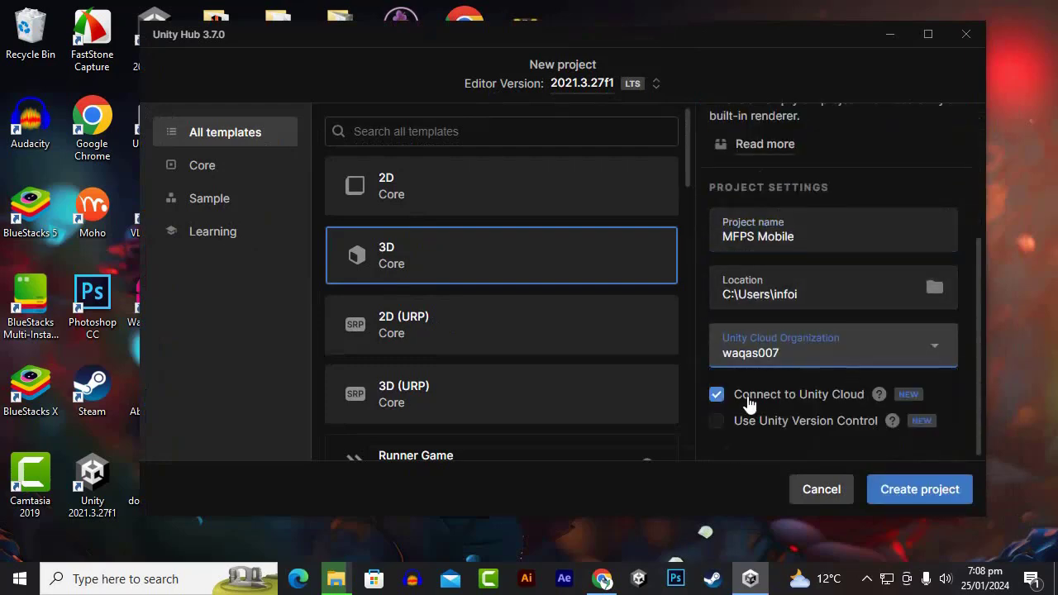
left_click(715, 395)
Review the project settings and create the MFPS Mobile project
scroll(805, 372, "up", 1)
scroll(808, 355, "up", 3)
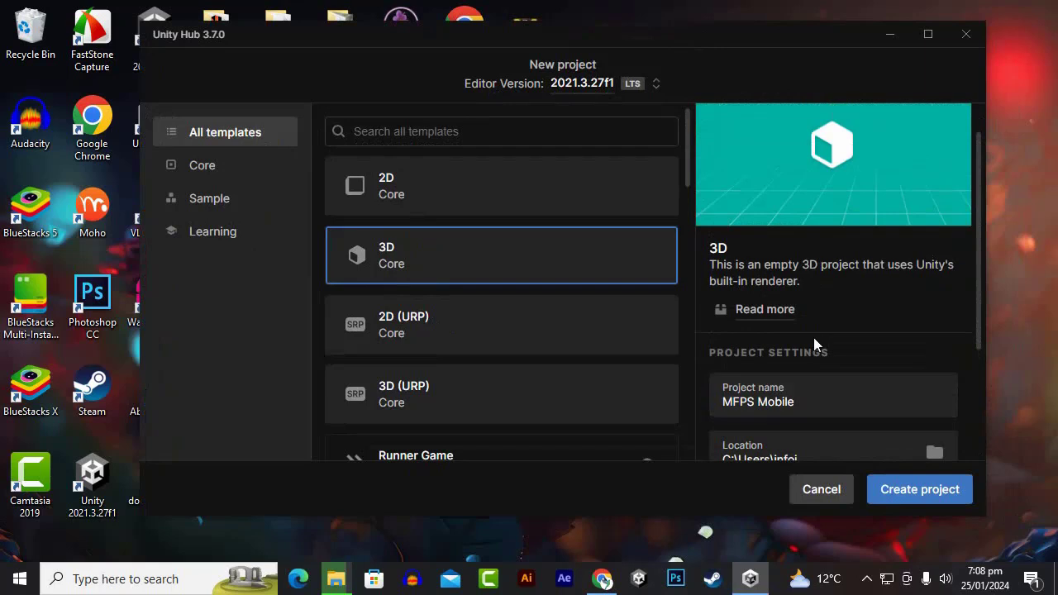
scroll(797, 327, "down", 5)
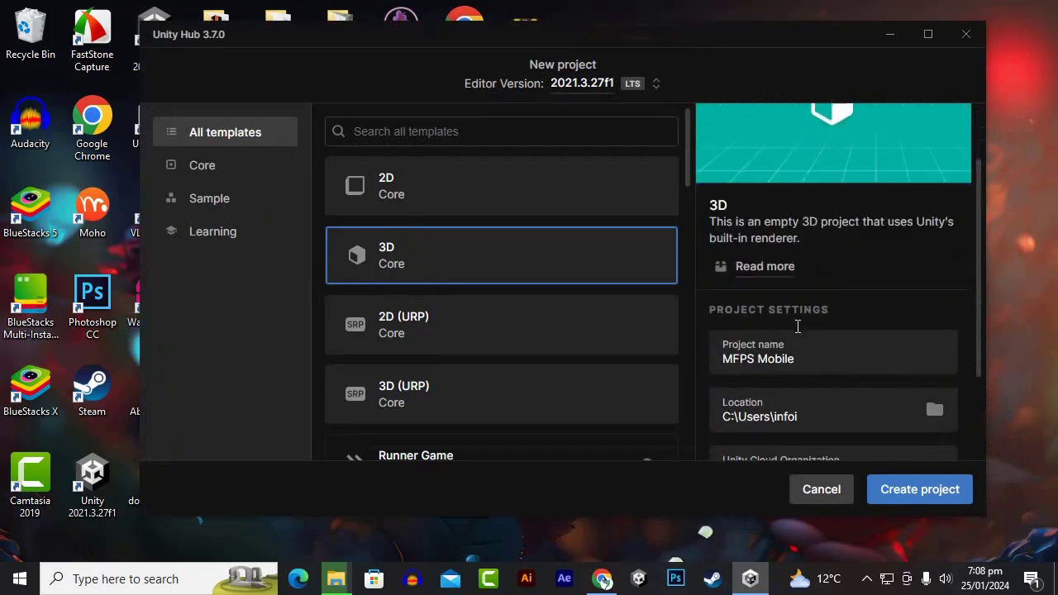
scroll(798, 335, "up", 4)
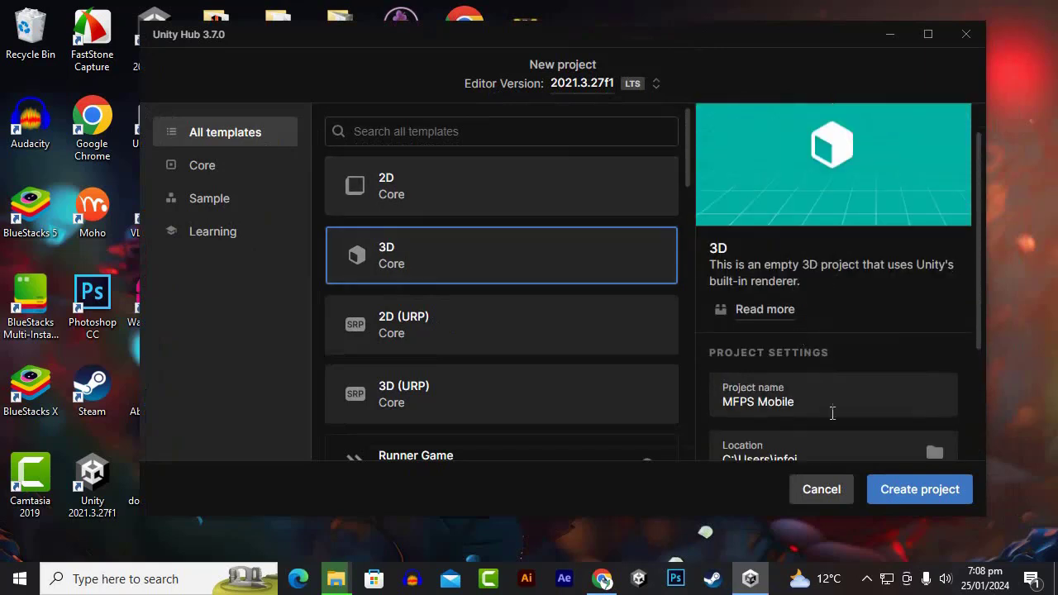
left_click(926, 496)
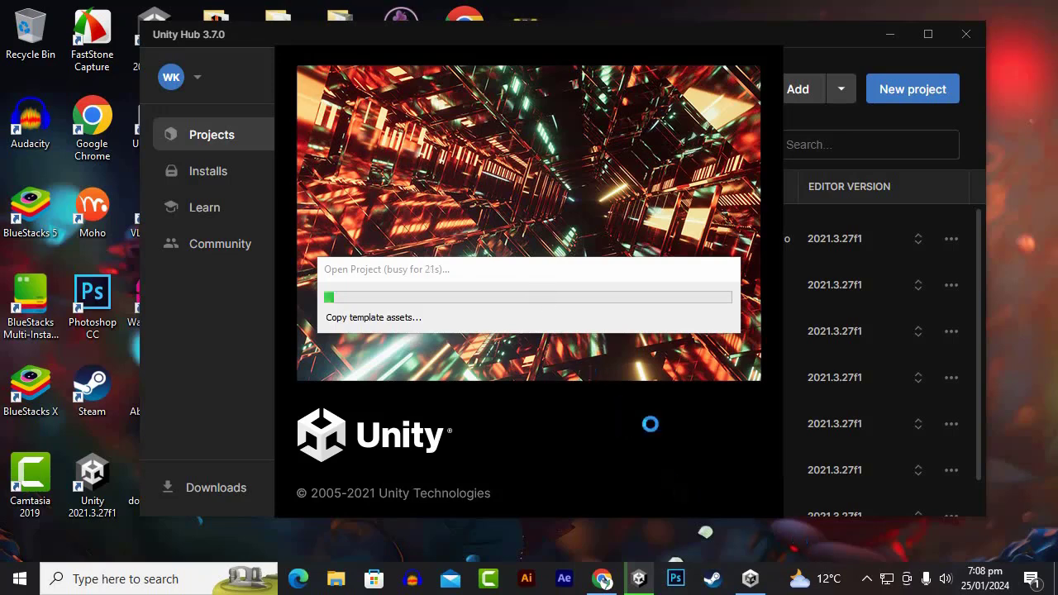
left_click(872, 582)
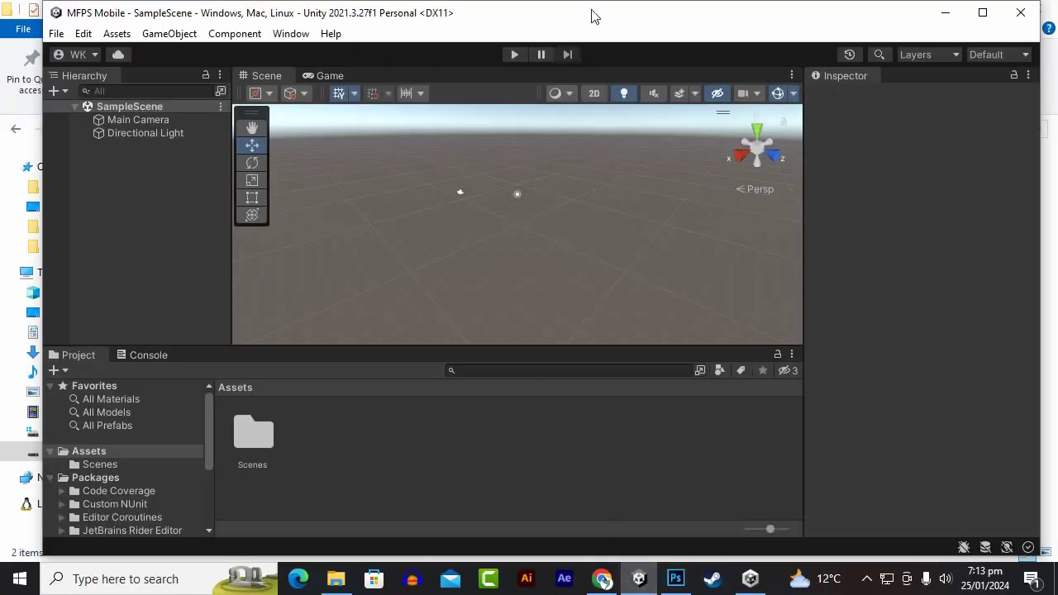
Maximize the editor and import every item of MFPS Mobile v1.9.3.unitypackage from the MFPS Mobile v1.9.3 folder into the project's Assets
double_click(591, 17)
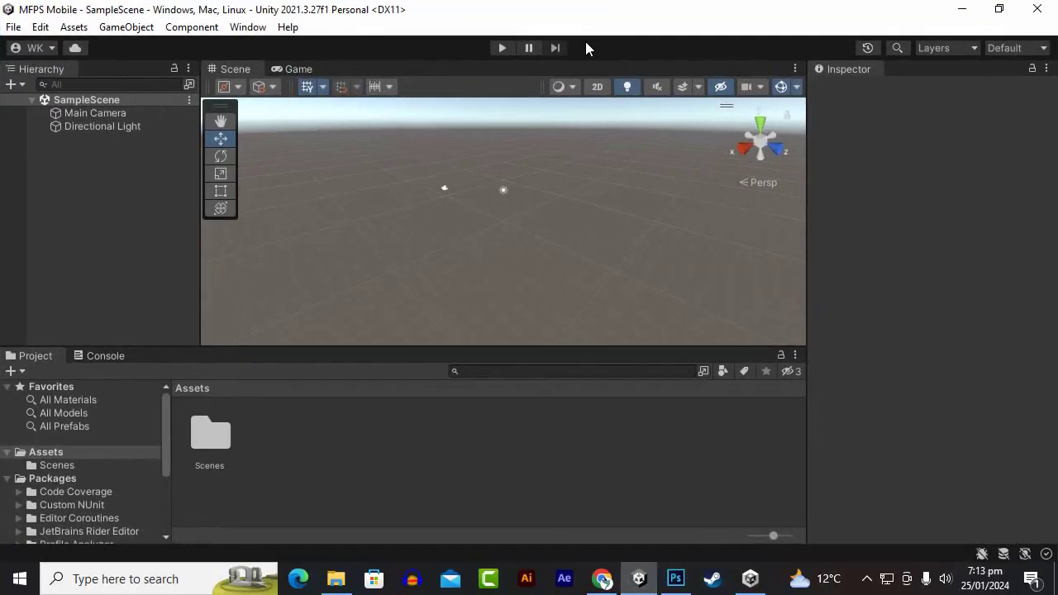
left_click(335, 579)
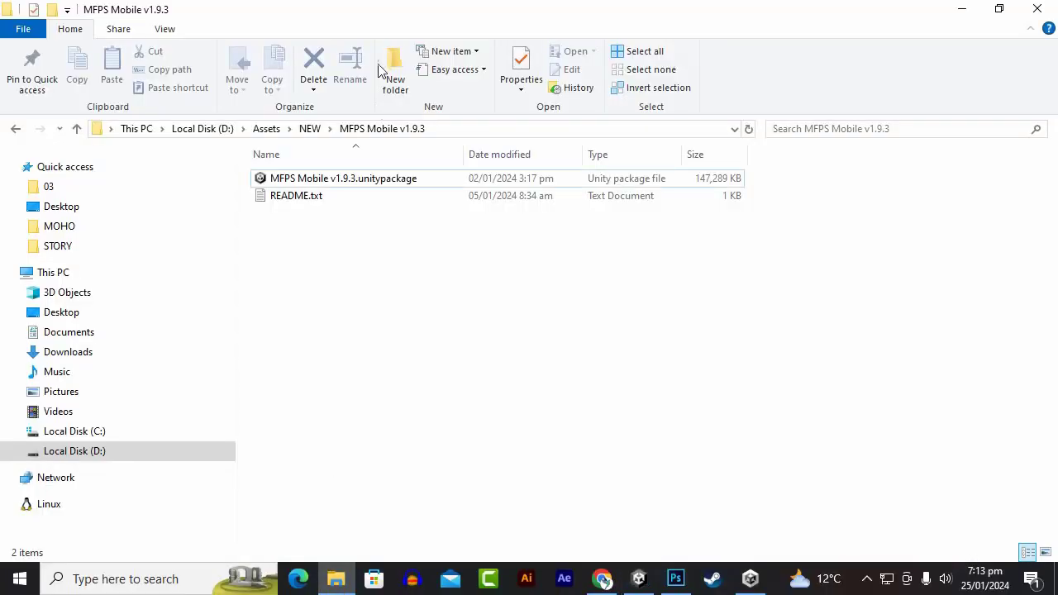
left_click(281, 184)
left_click(355, 195)
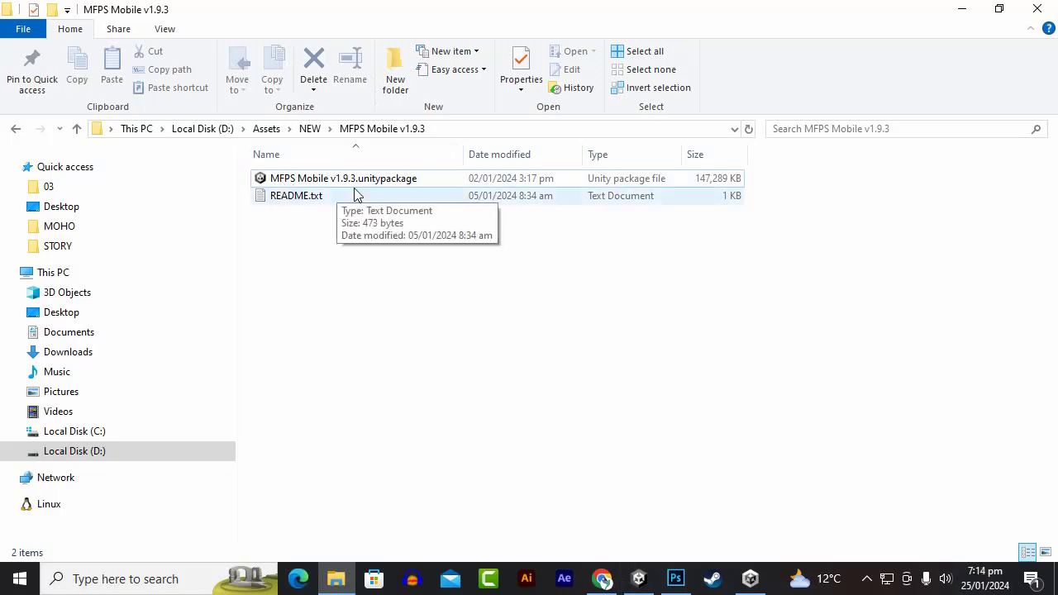
left_click_drag(341, 183, 477, 484)
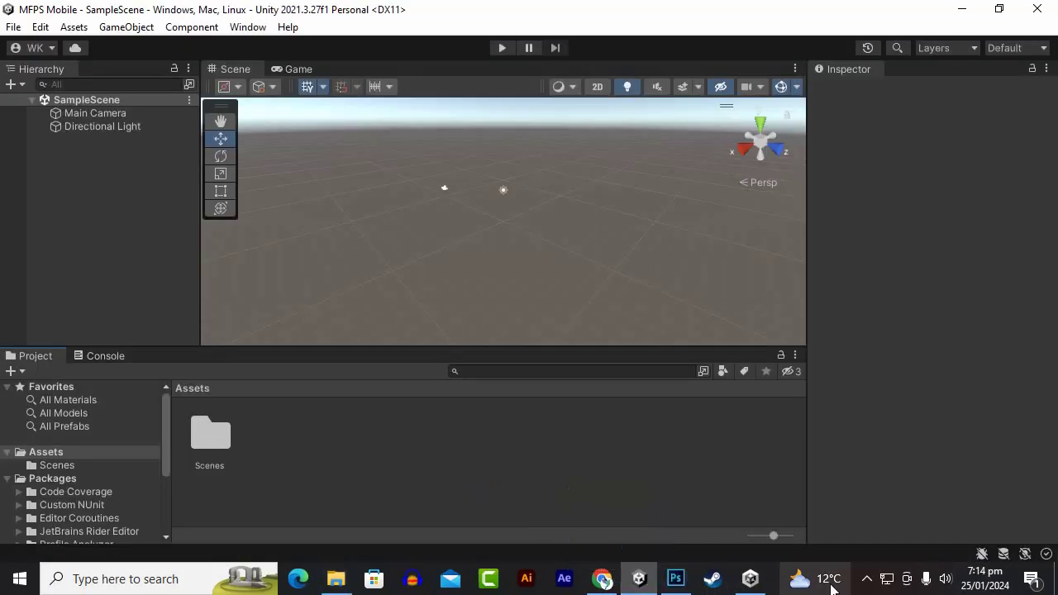
left_click(496, 324)
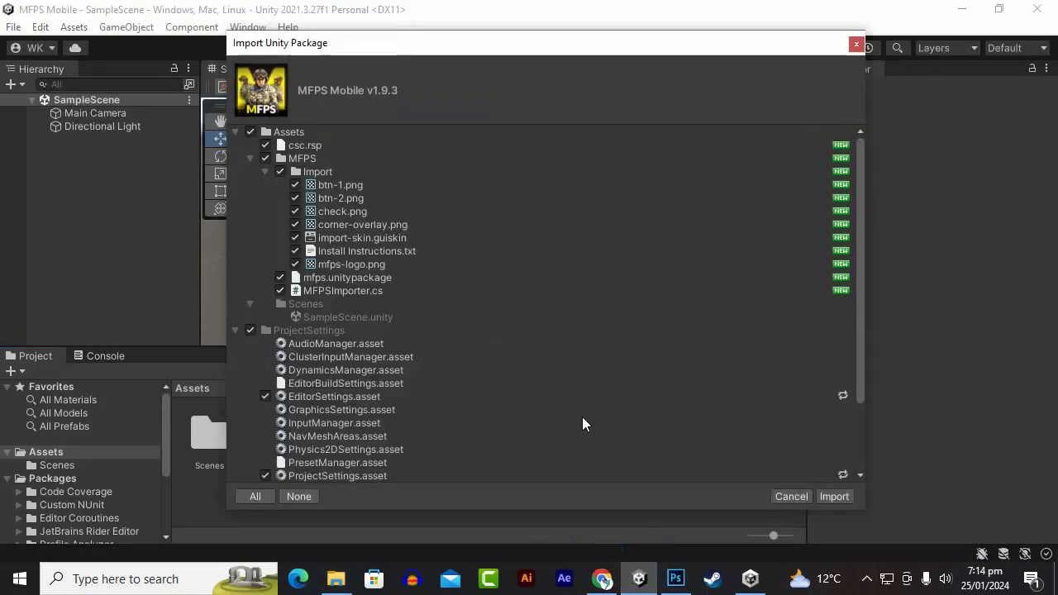
left_click(831, 495)
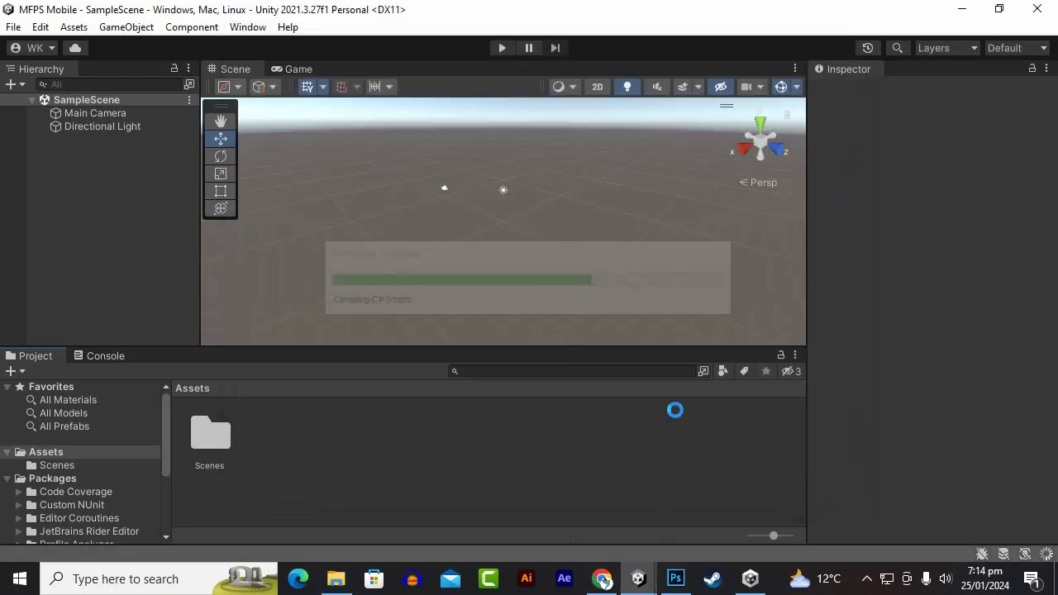
left_click(866, 578)
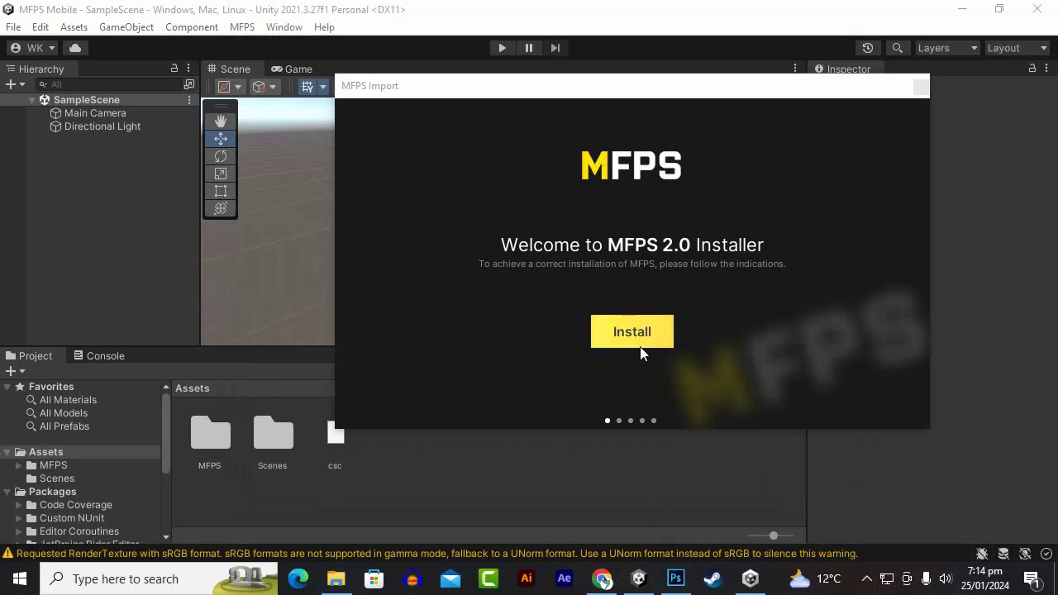
Start the MFPS 2.0 installer and continue past the dependencies page to the Photon PUN setup
left_click(636, 334)
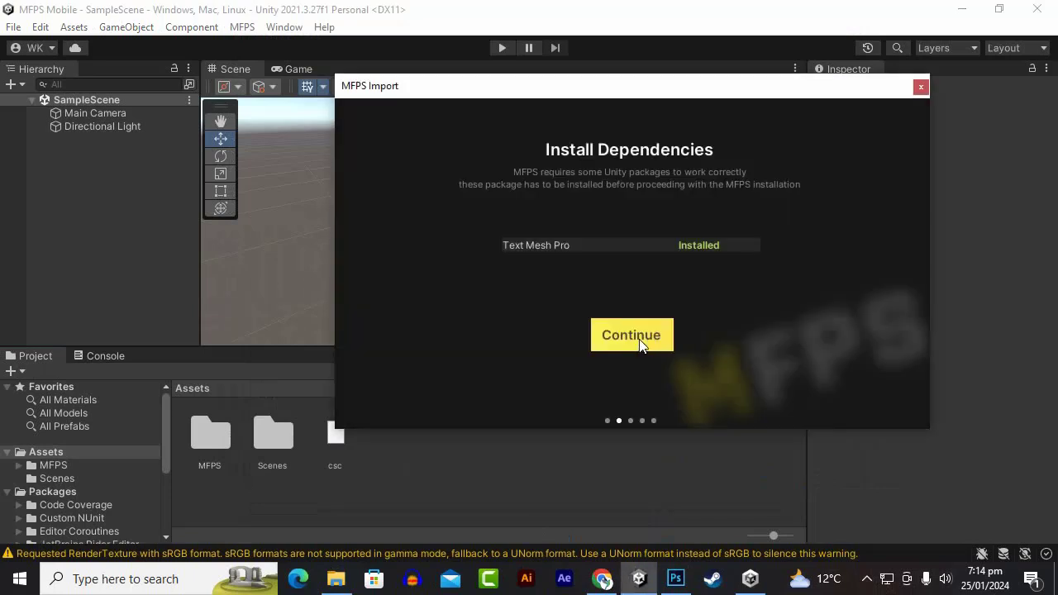
left_click(624, 333)
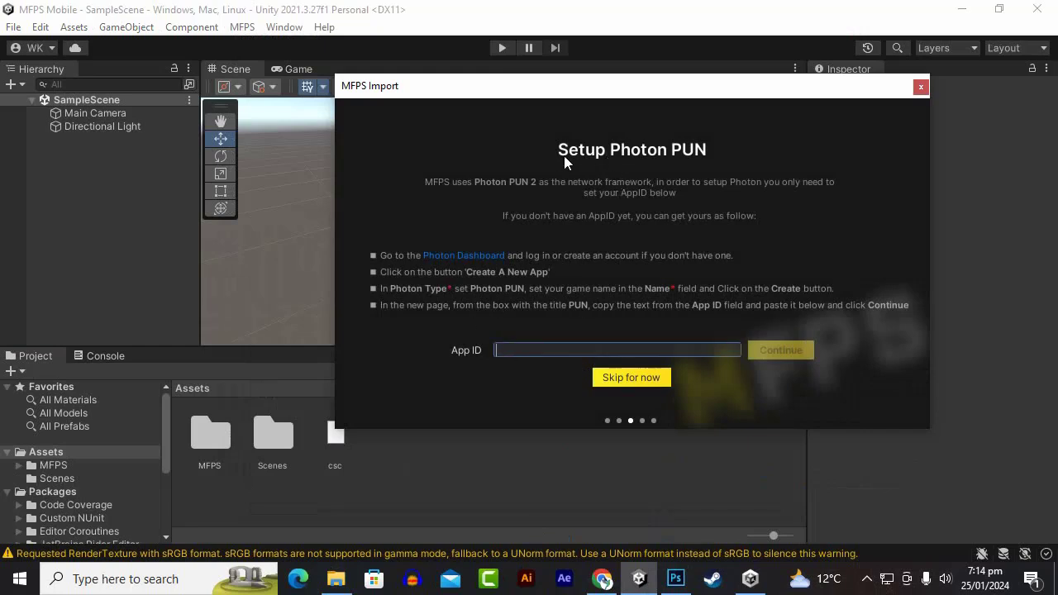
Open the Photon Dashboard in the browser and copy the App ID of the Mobile FPS PUN app
left_click(479, 258)
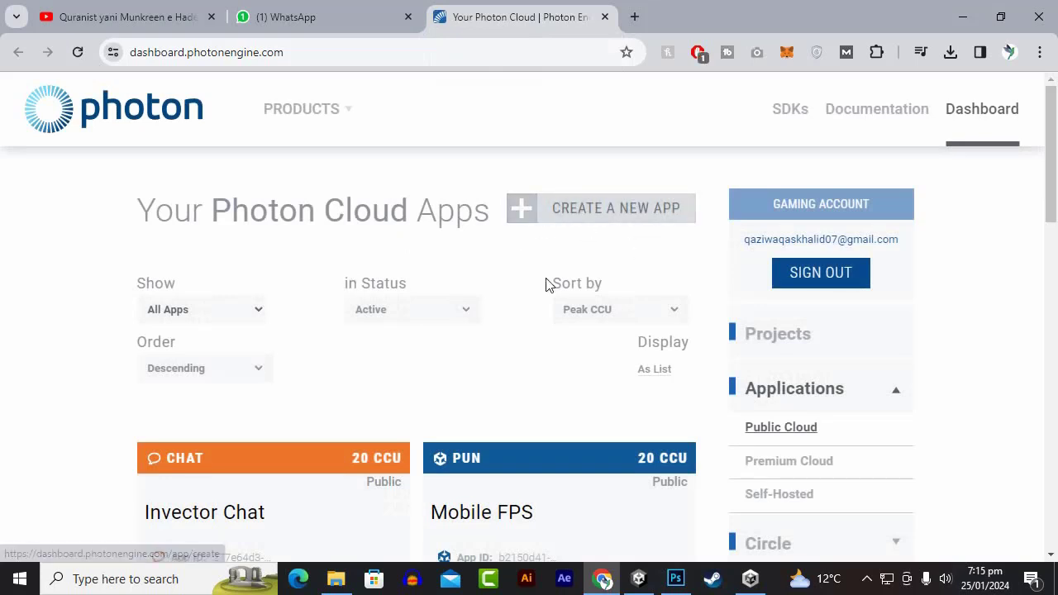
scroll(545, 285, "down", 1)
scroll(569, 295, "down", 2)
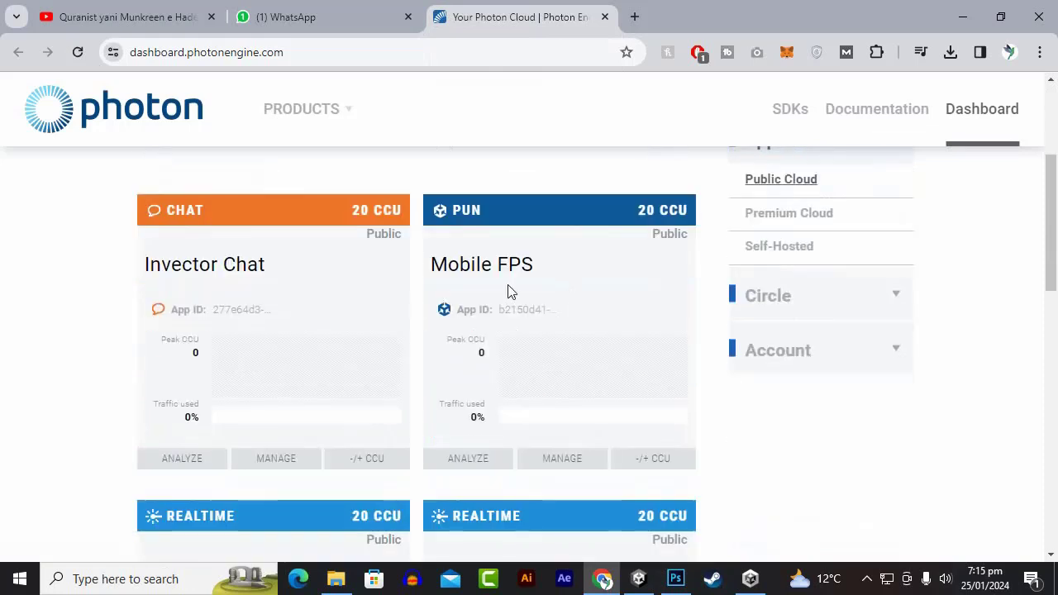
left_click_drag(508, 264, 538, 269)
left_click(566, 284)
left_click(524, 311)
right_click(529, 324)
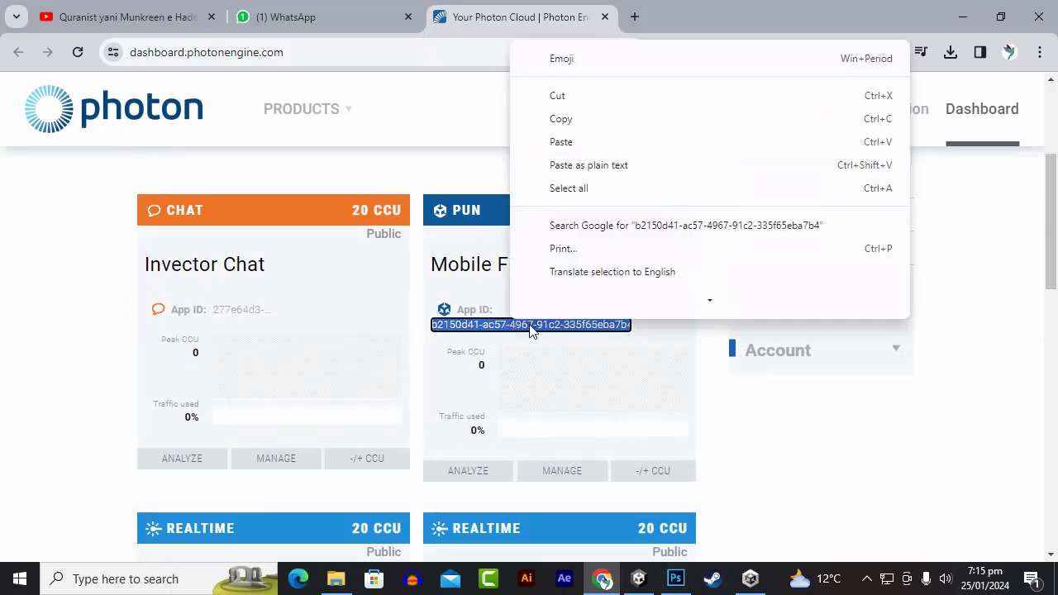
left_click(579, 125)
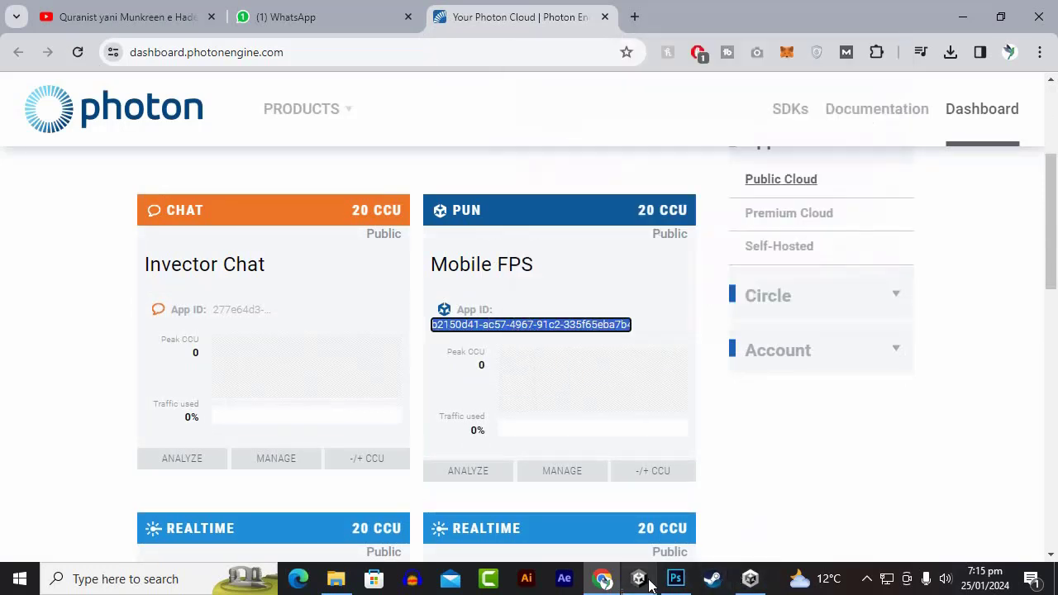
Back in Unity, paste the Photon App ID into the installer and install MFPS with layers, input settings and build scenes enabled
left_click(641, 578)
right_click(616, 350)
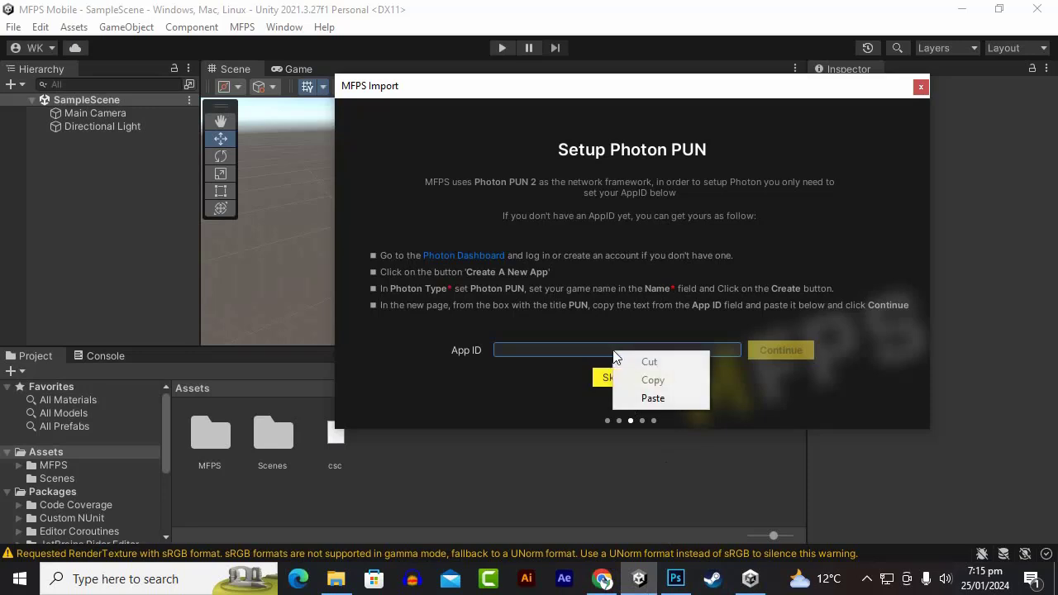
left_click(653, 398)
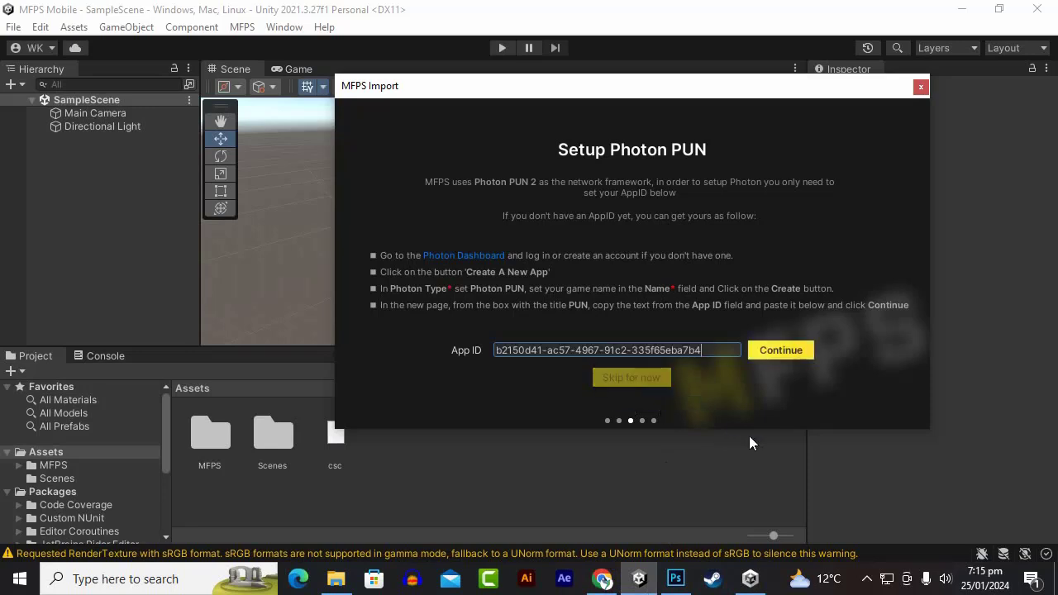
left_click(788, 353)
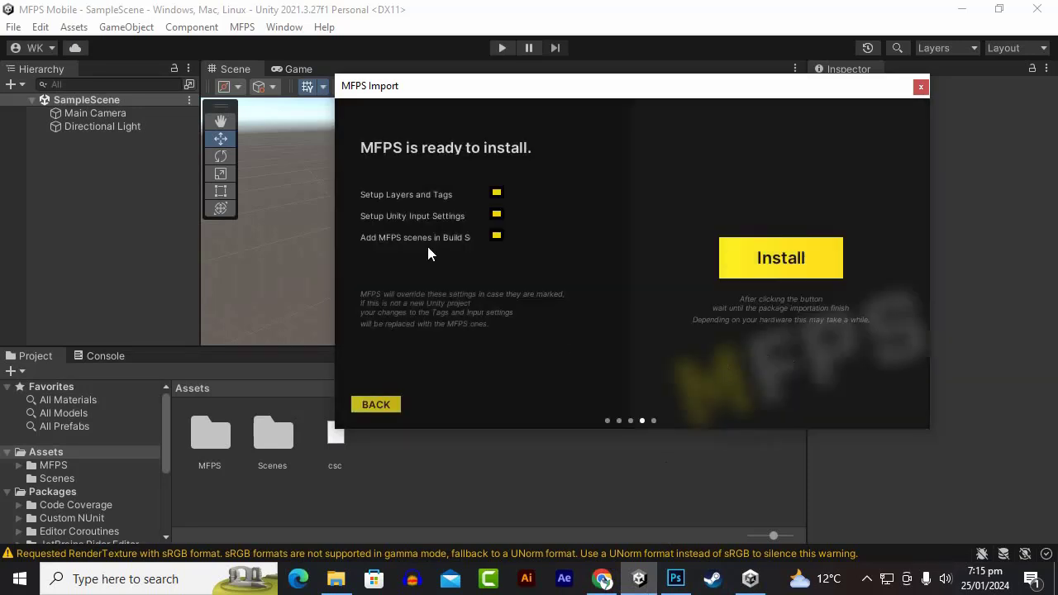
left_click(767, 264)
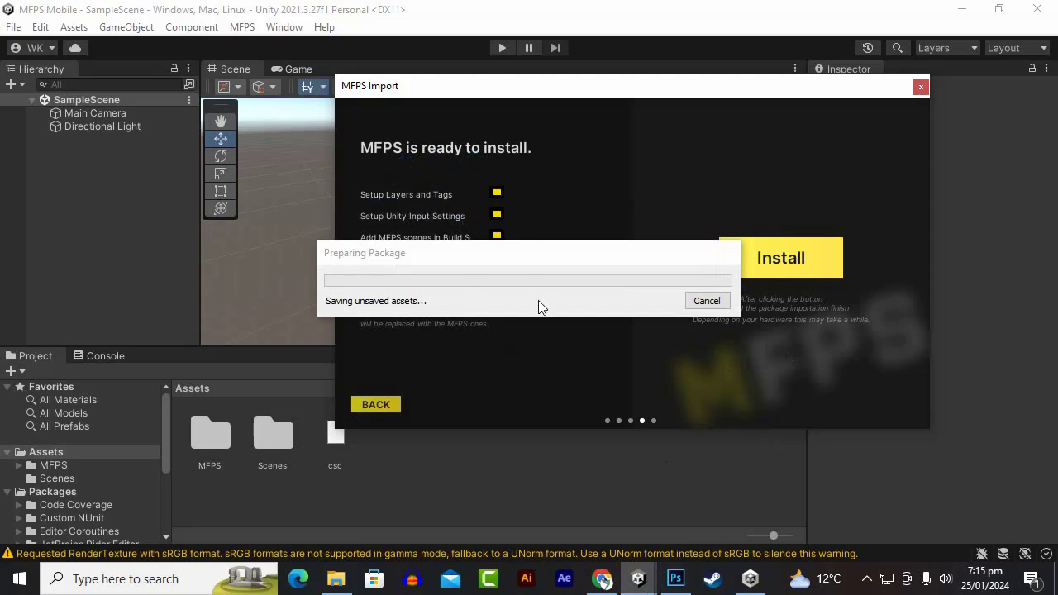
left_click(867, 579)
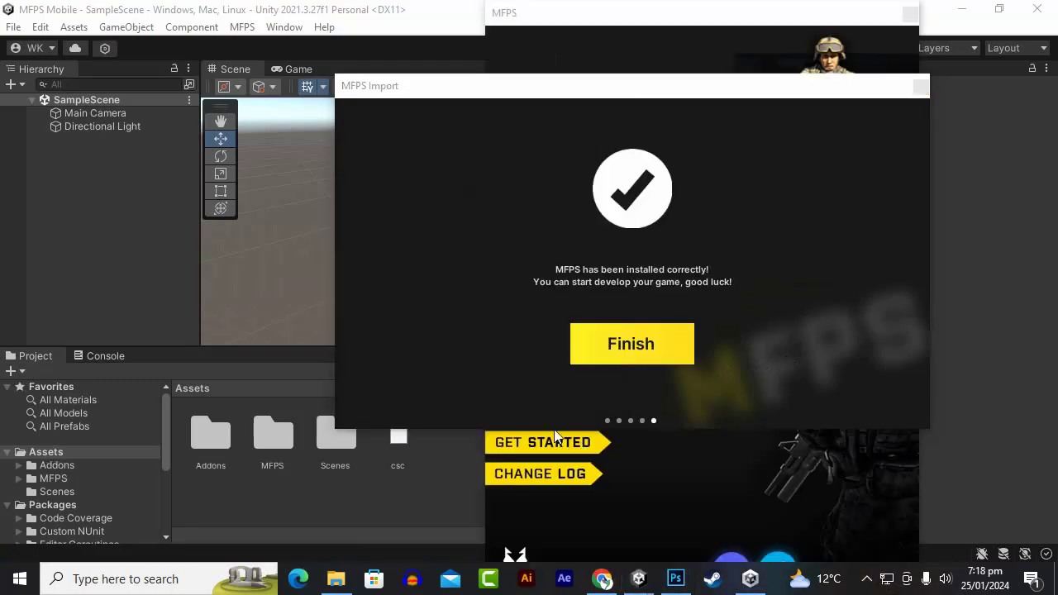
Finish the MFPS import wizard
left_click_drag(653, 97, 514, 109)
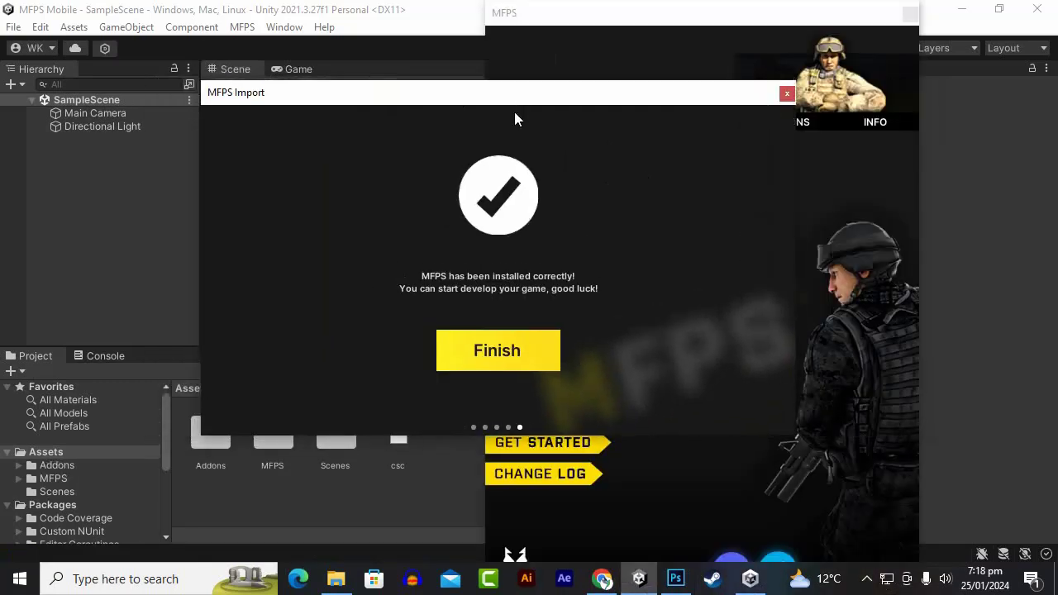
left_click(480, 356)
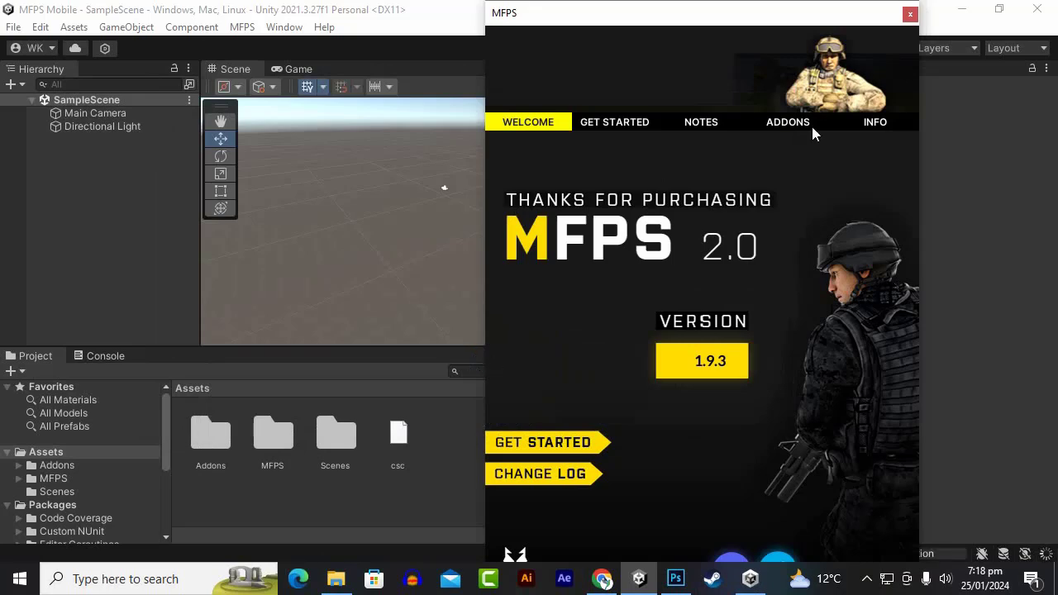
Look through the Get Started, Notes and Addons pages of the MFPS welcome window and close it
left_click_drag(681, 31, 528, 38)
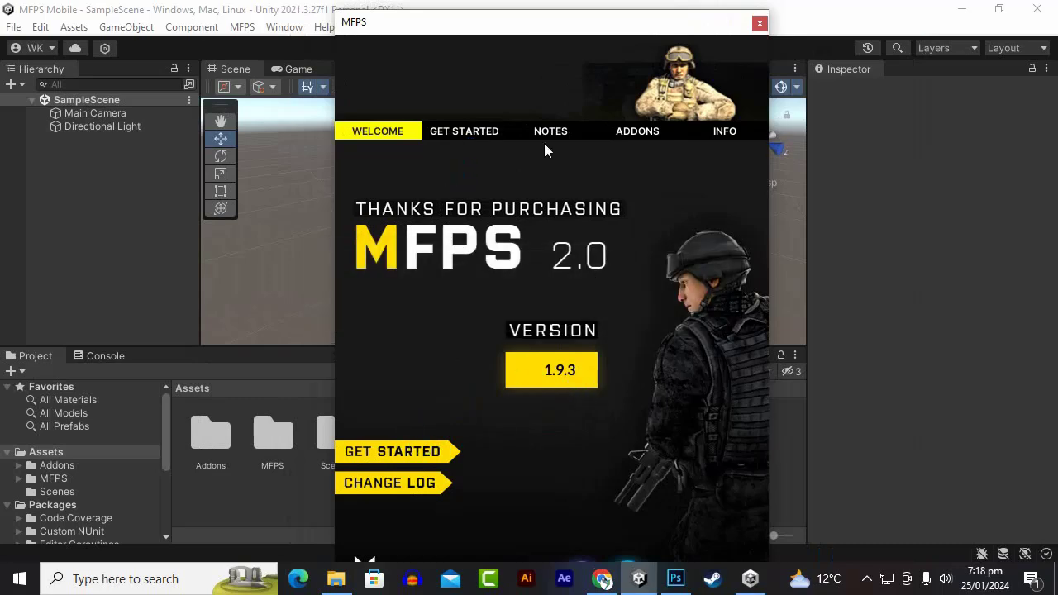
left_click(496, 134)
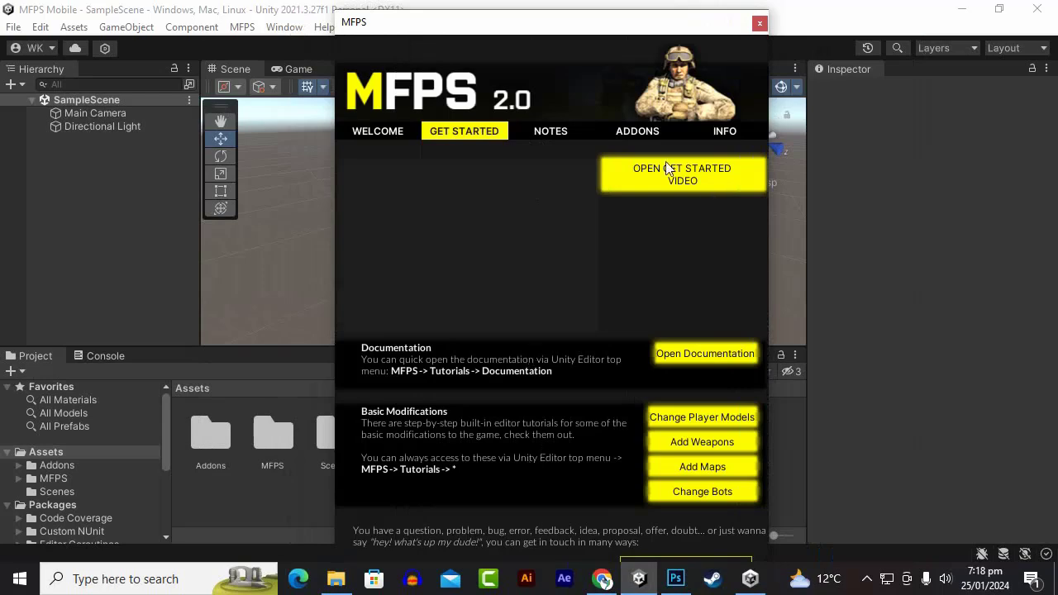
left_click(549, 133)
left_click(635, 130)
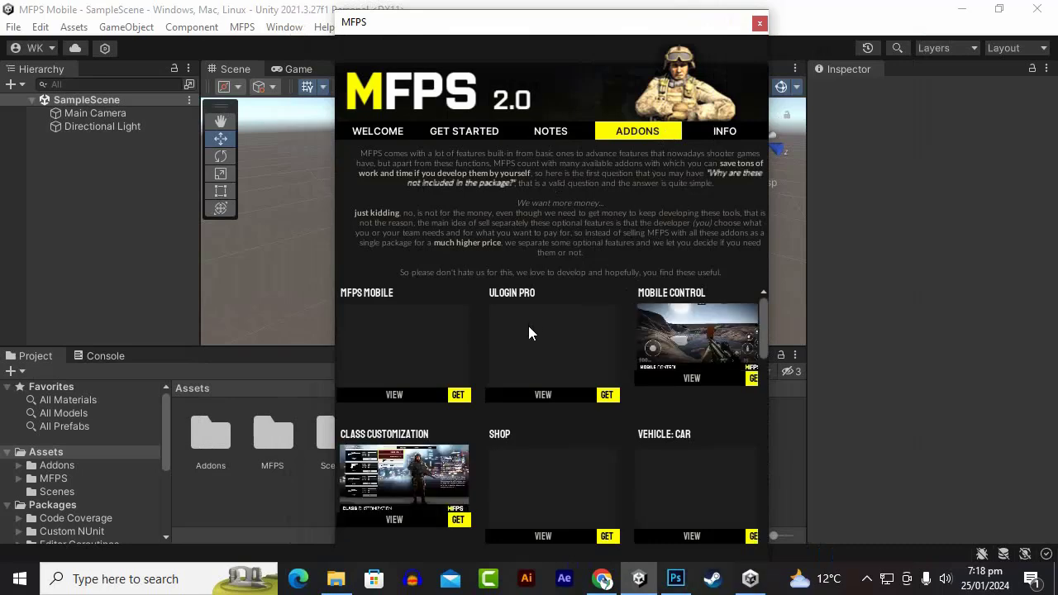
scroll(628, 420, "down", 5)
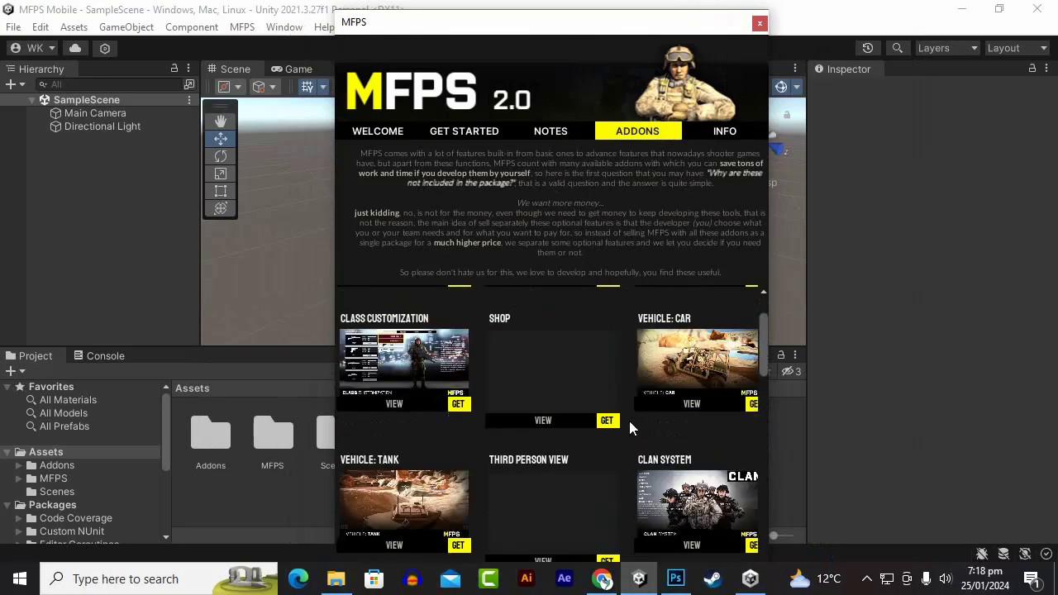
scroll(629, 417, "down", 2)
scroll(629, 415, "up", 10)
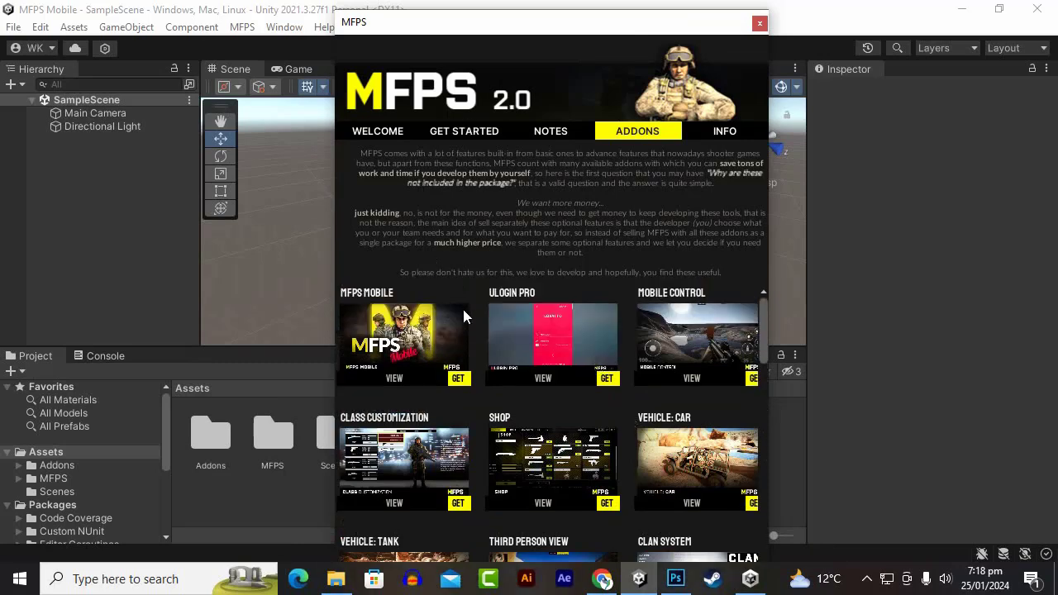
scroll(427, 395, "down", 3)
scroll(429, 395, "up", 3)
left_click(758, 23)
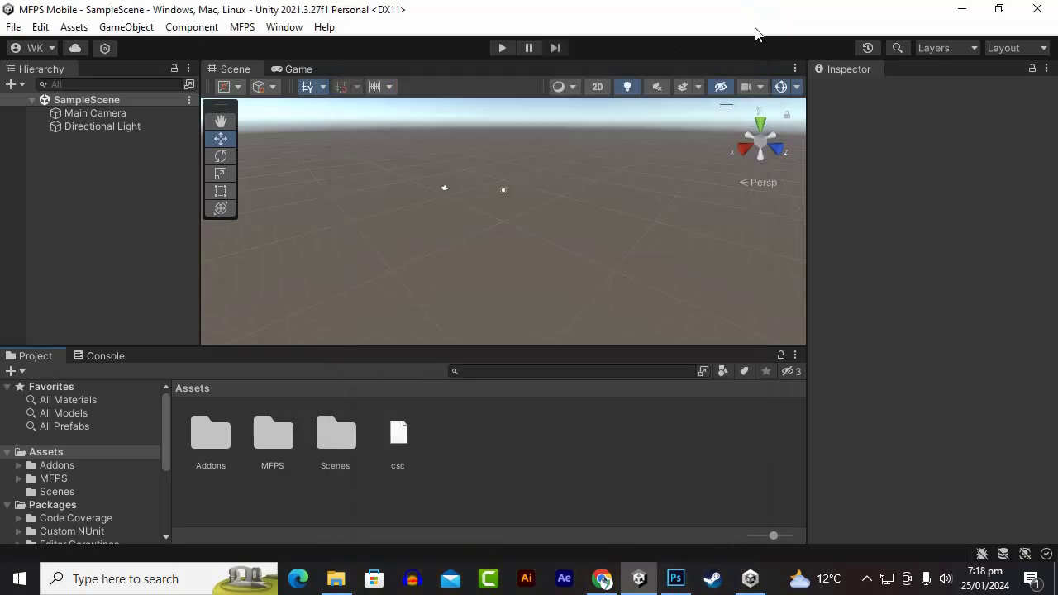
Check the scenes in the build settings and the Android and Windows, Mac, Linux platform options, leaving the platform unswitched
left_click(13, 27)
left_click(65, 223)
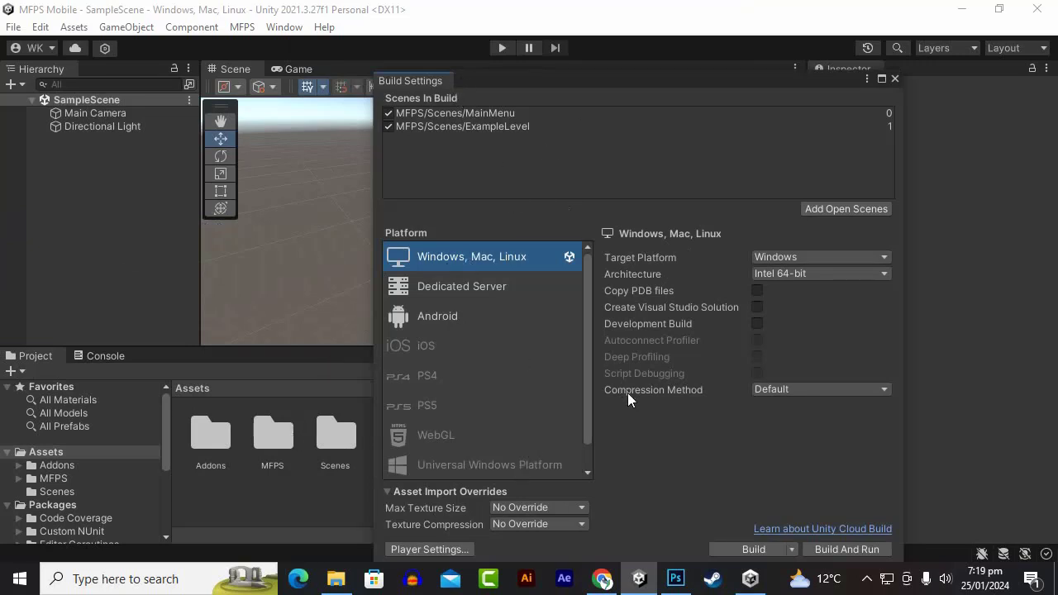
left_click(451, 316)
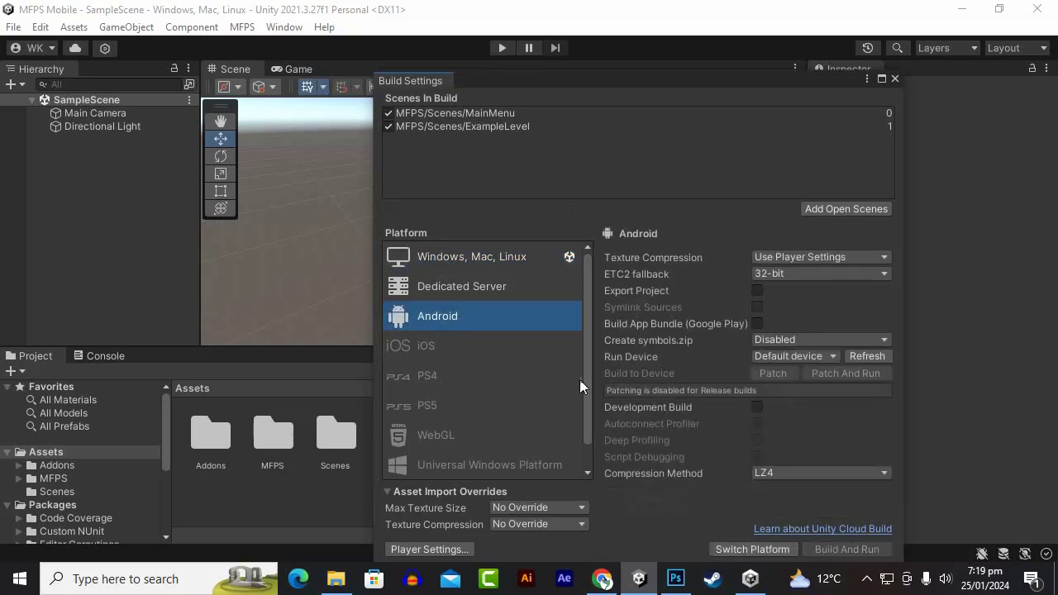
left_click(452, 258)
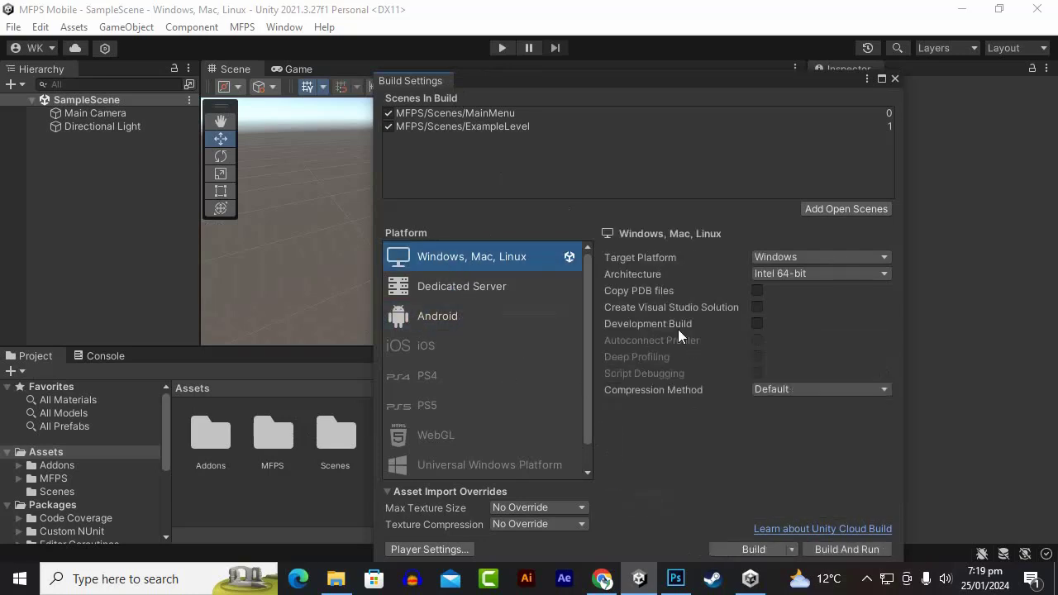
left_click(895, 78)
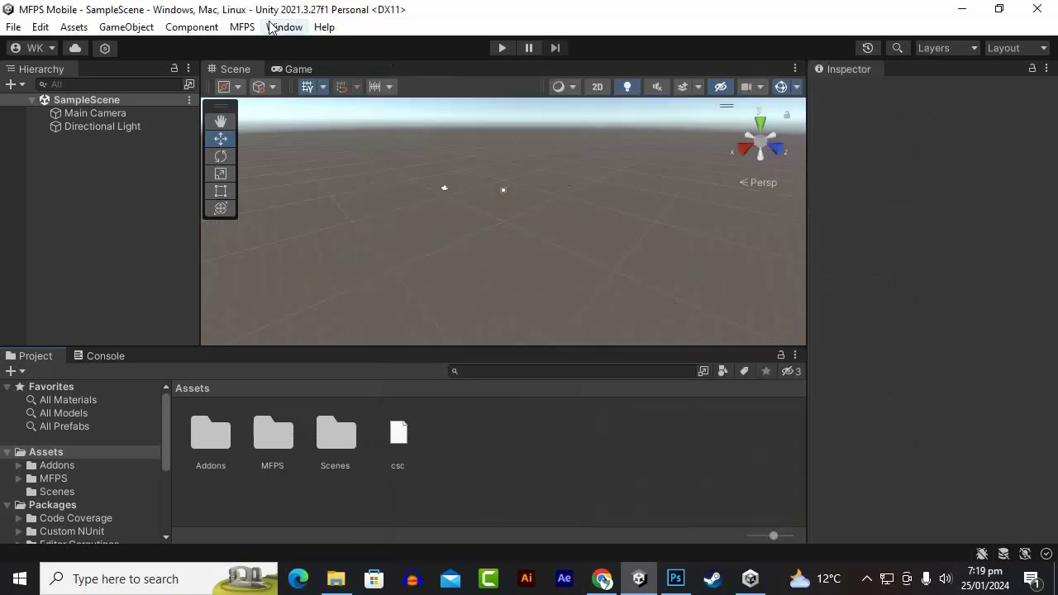
left_click(243, 29)
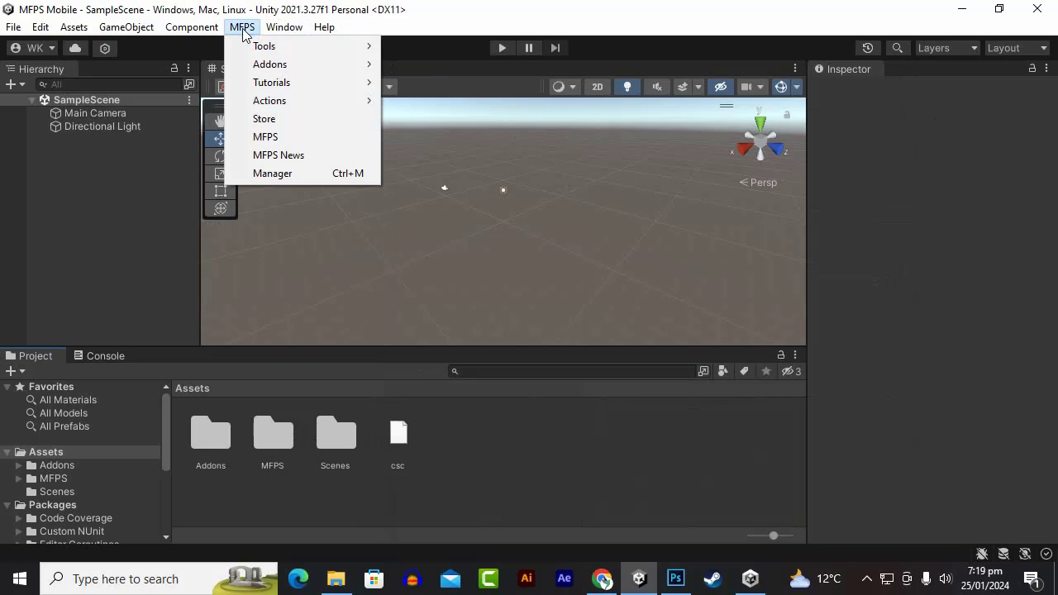
left_click(500, 430)
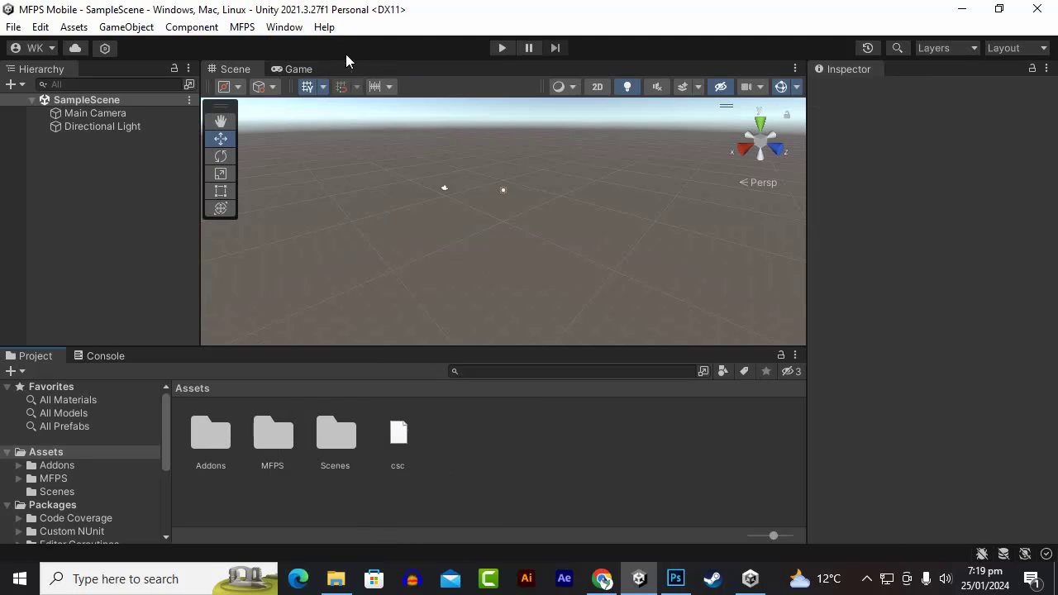
Show the Game view and set its play mode behaviour to Play Maximized
left_click(297, 69)
left_click(616, 84)
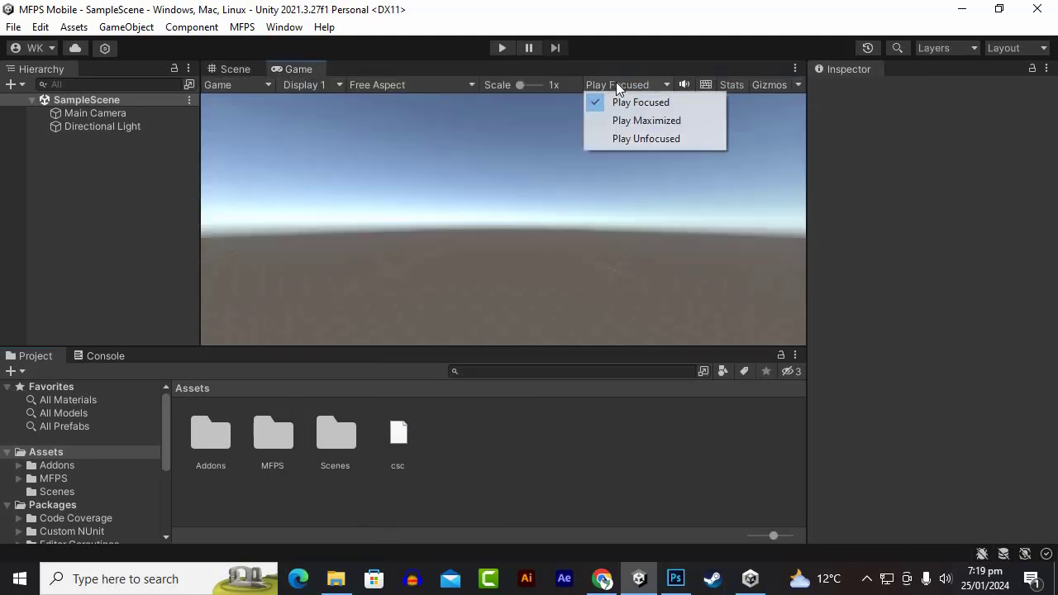
left_click(620, 122)
Open the MainMenu scene from the MFPS Scenes folder and import the TMP Essentials
left_click(217, 434)
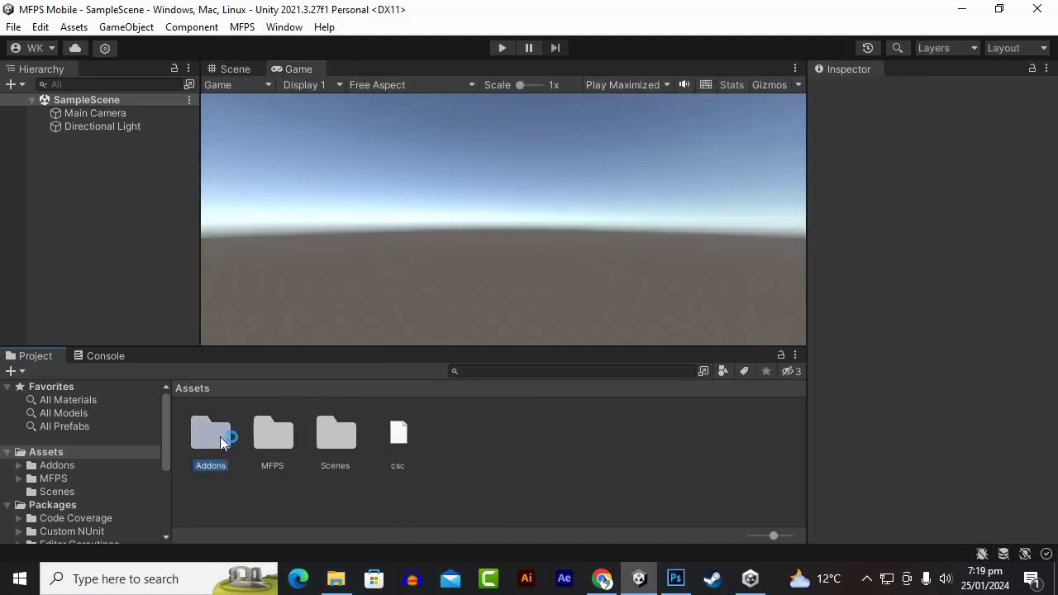
double_click(277, 437)
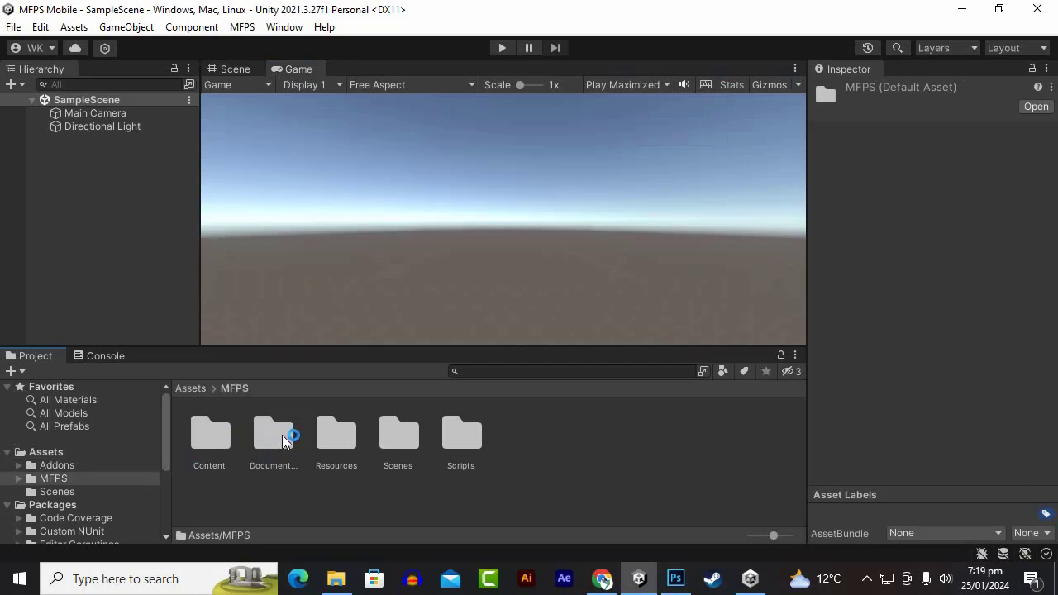
left_click(356, 437)
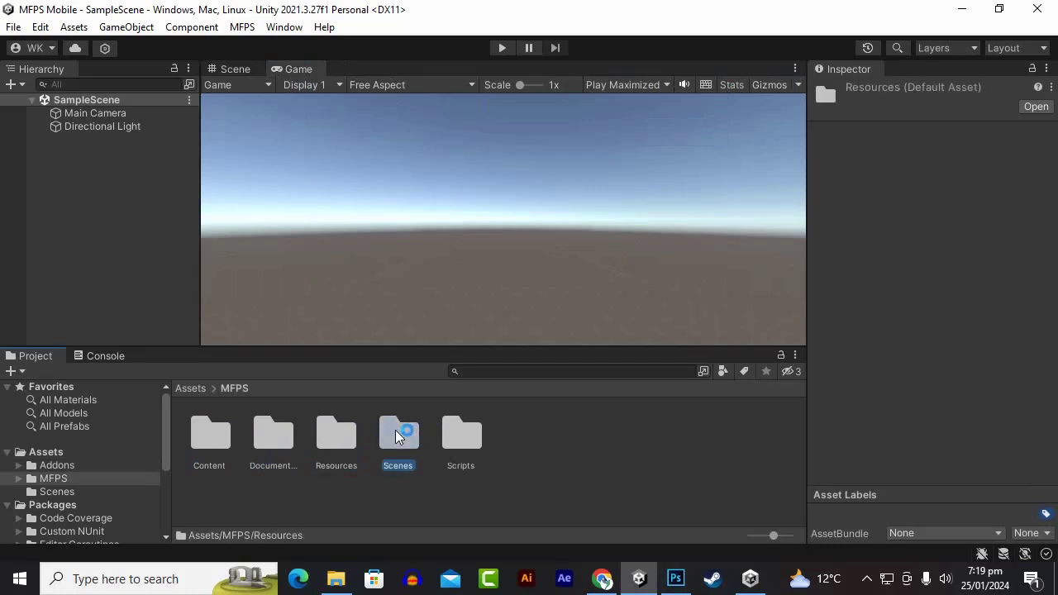
double_click(400, 434)
double_click(336, 432)
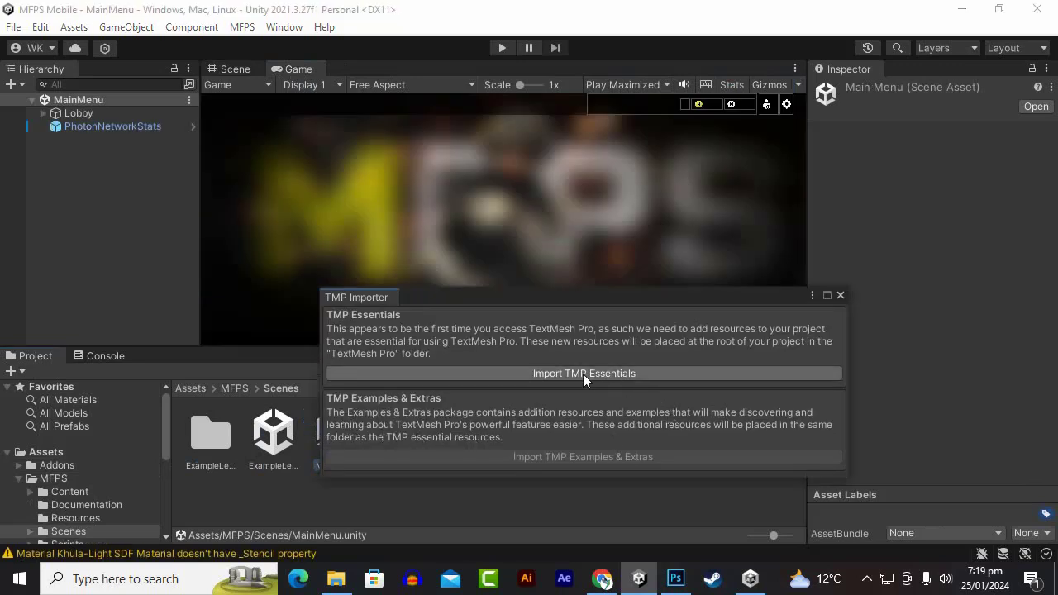
left_click(581, 373)
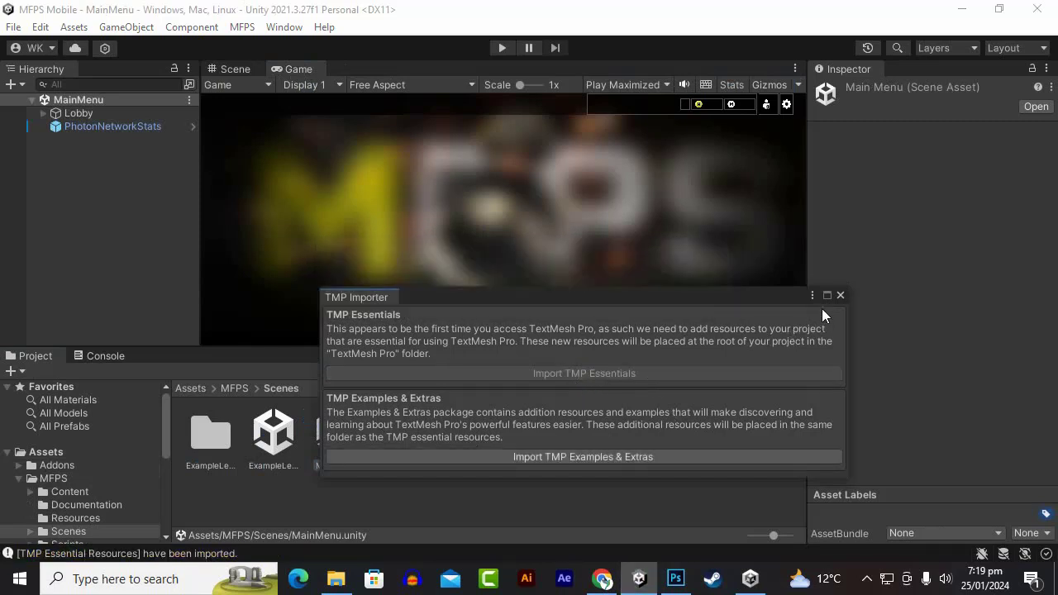
left_click(839, 295)
Run the MainMenu scene in play mode and enter a player name to continue to the lobby
left_click(502, 48)
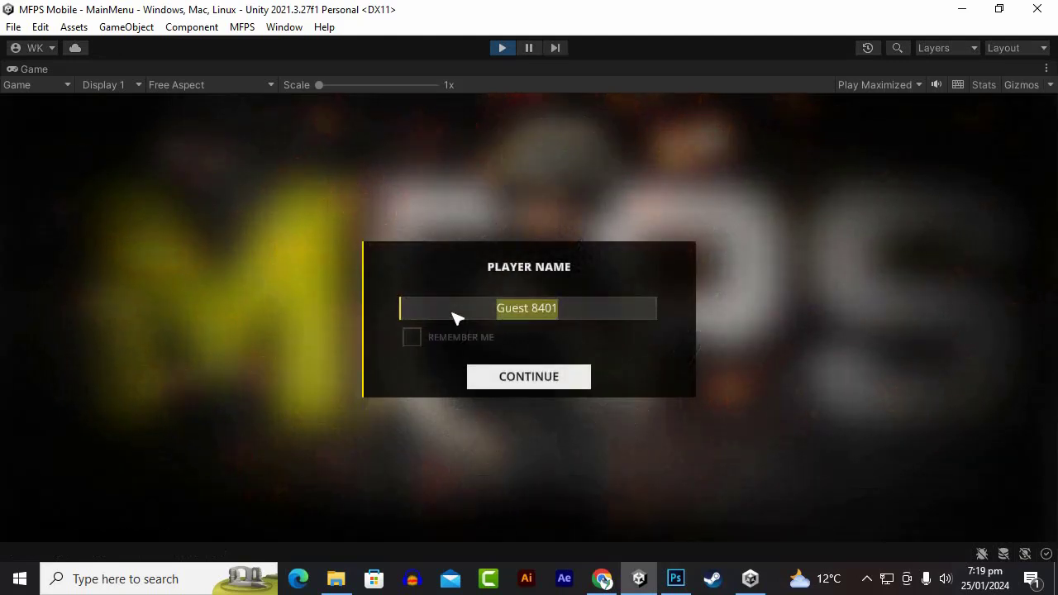
type("waqas")
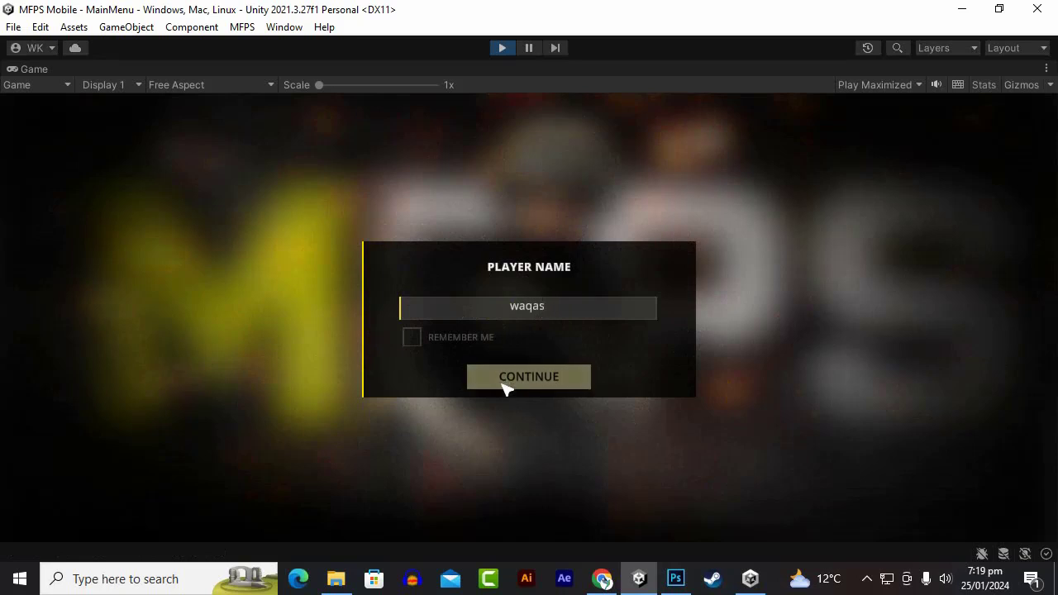
left_click(505, 382)
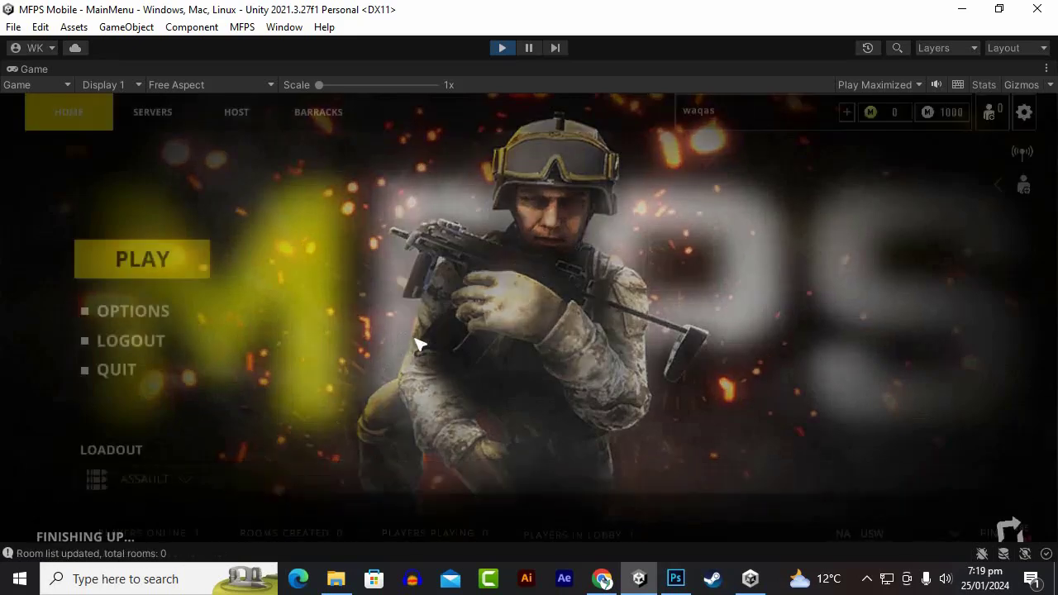
Look through the game's graphics, general, audio and control options, including the input mapping list
left_click(149, 321)
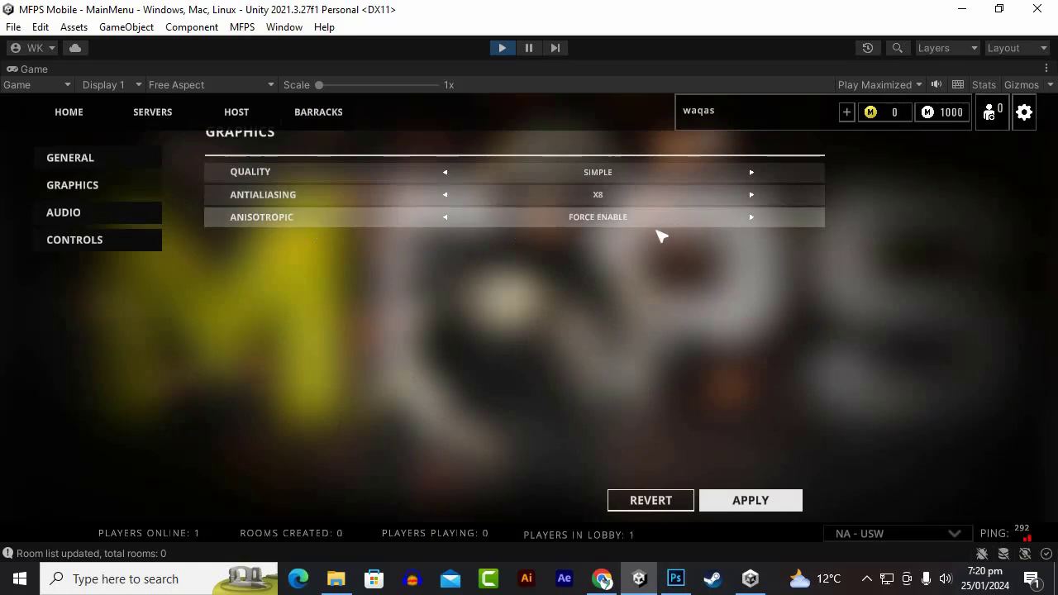
left_click(83, 162)
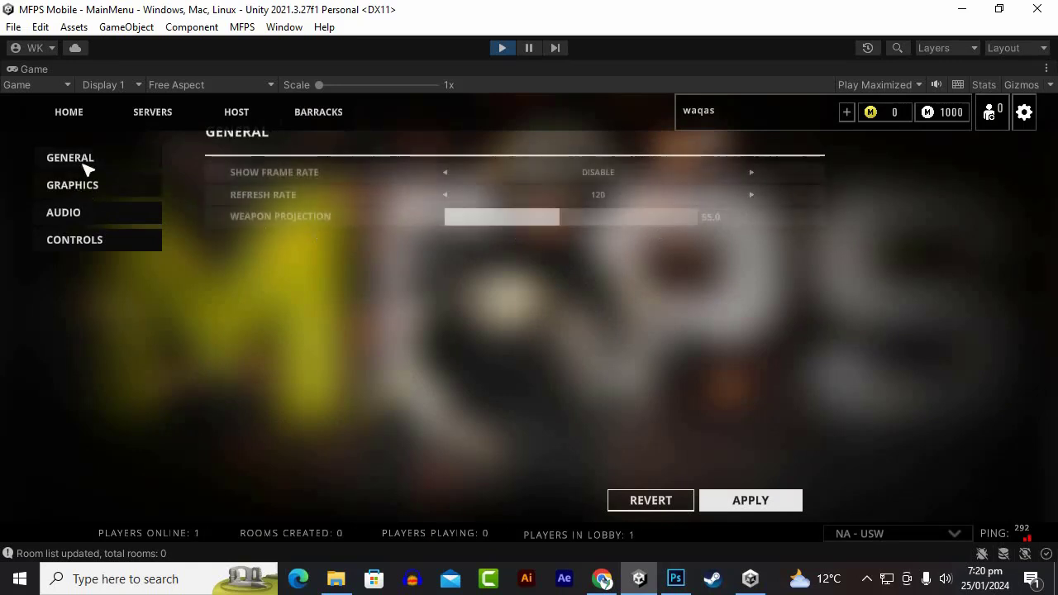
left_click(113, 213)
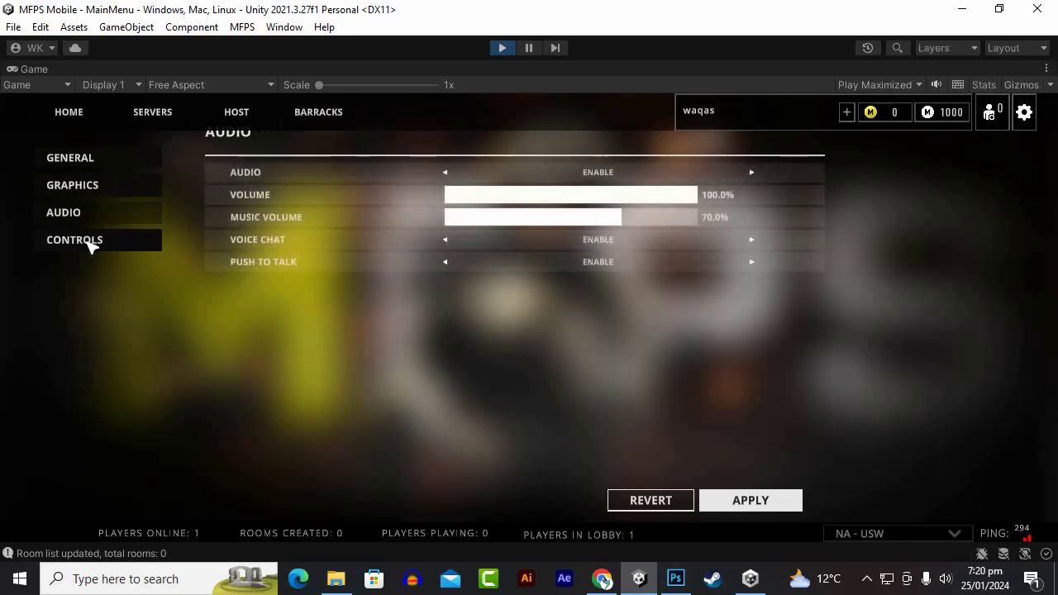
left_click(91, 245)
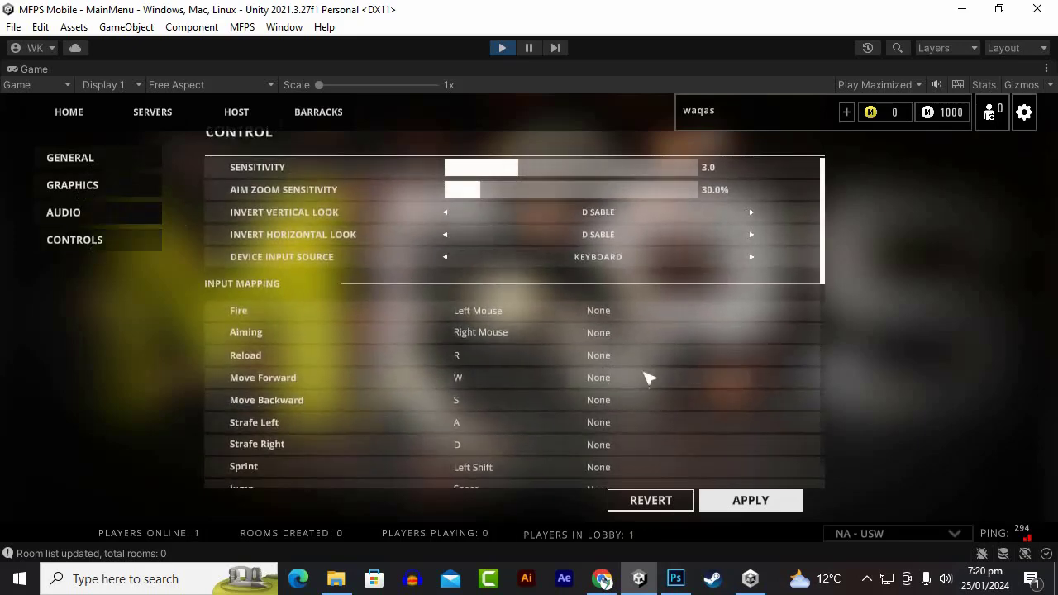
mouse_move(826, 277)
left_mouse_down()
mouse_move(837, 465)
mouse_move(801, 229)
left_mouse_up()
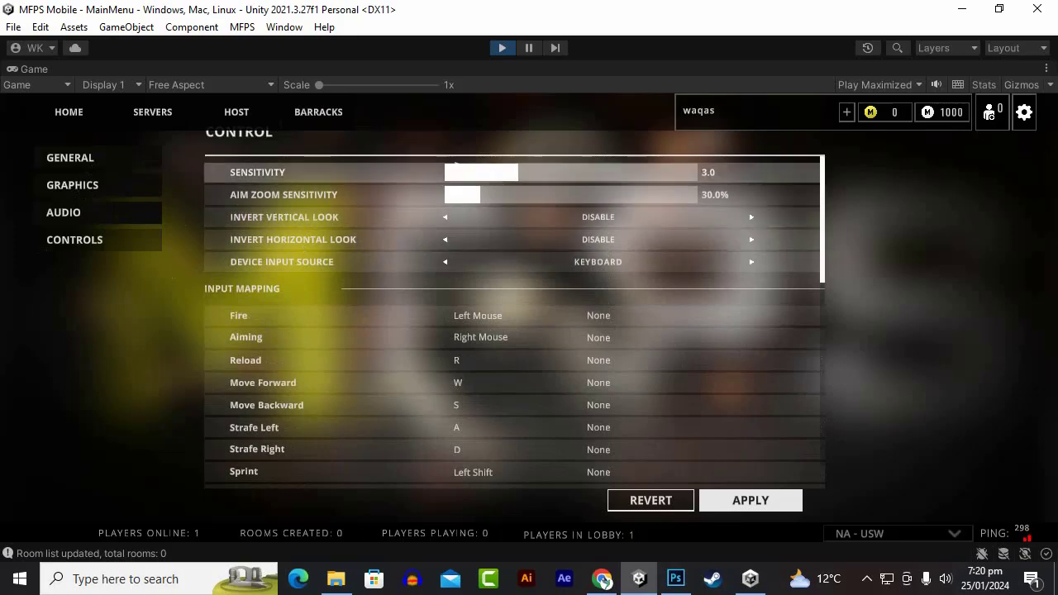
Look at the Barracks, Host and Servers pages of the game lobby
left_click(304, 124)
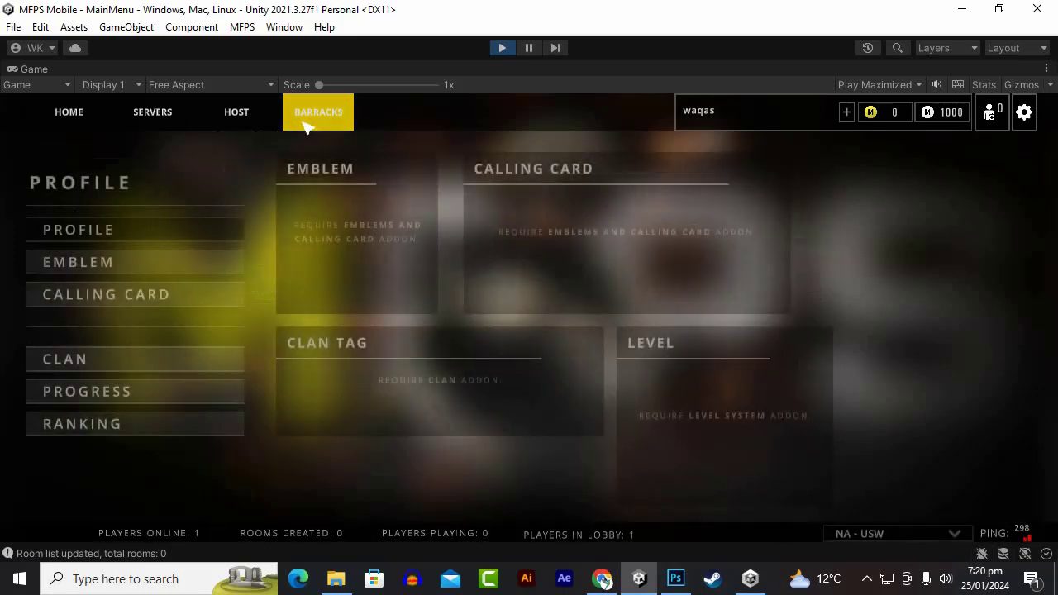
left_click(236, 111)
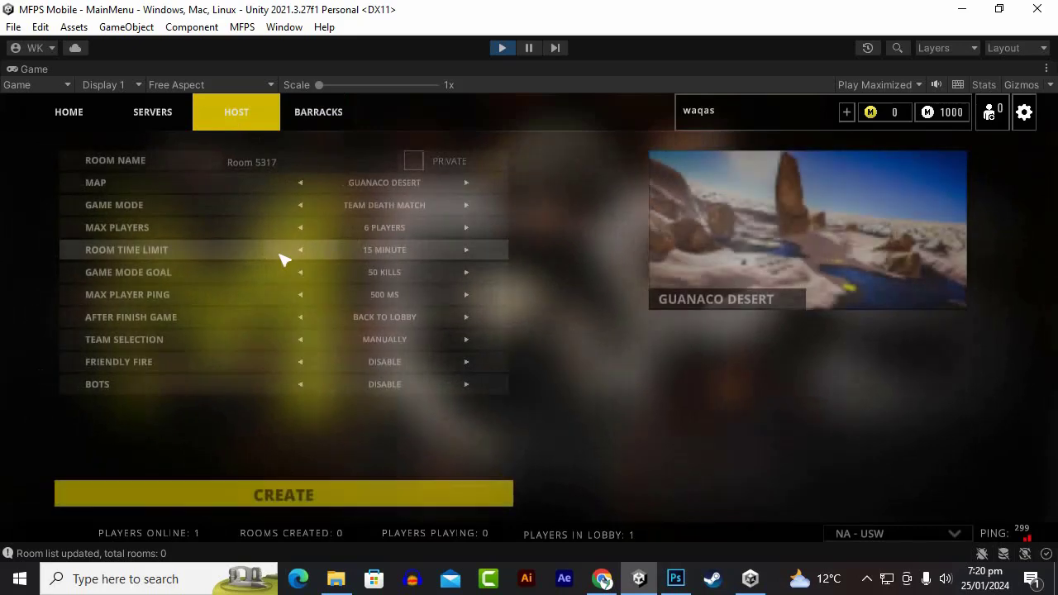
left_click(175, 116)
Host a Team Death Match room on Guanaco Desert with friendly fire and bots enabled
left_click(259, 120)
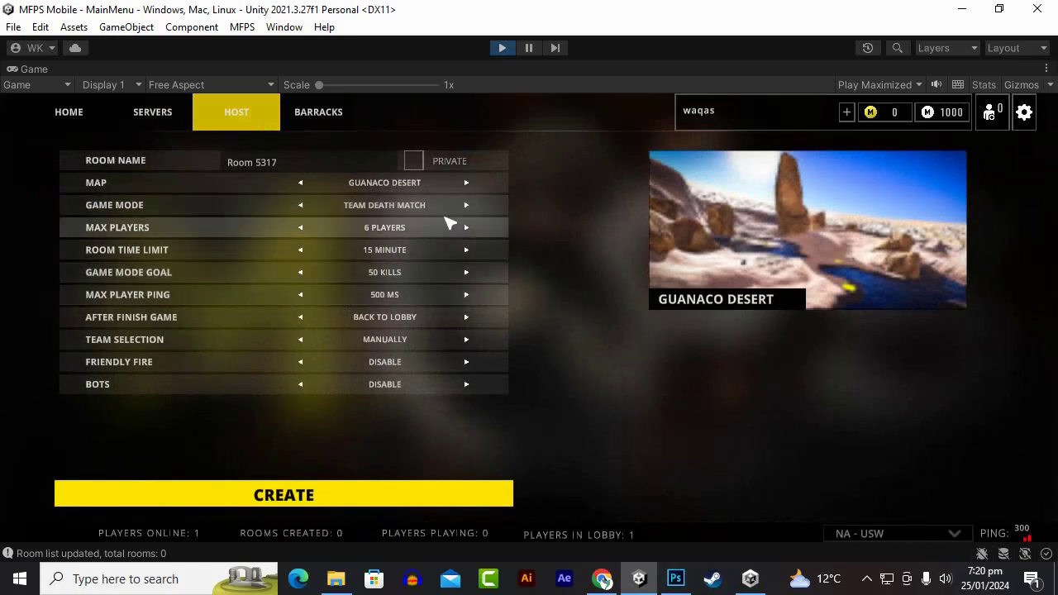
left_click(468, 207)
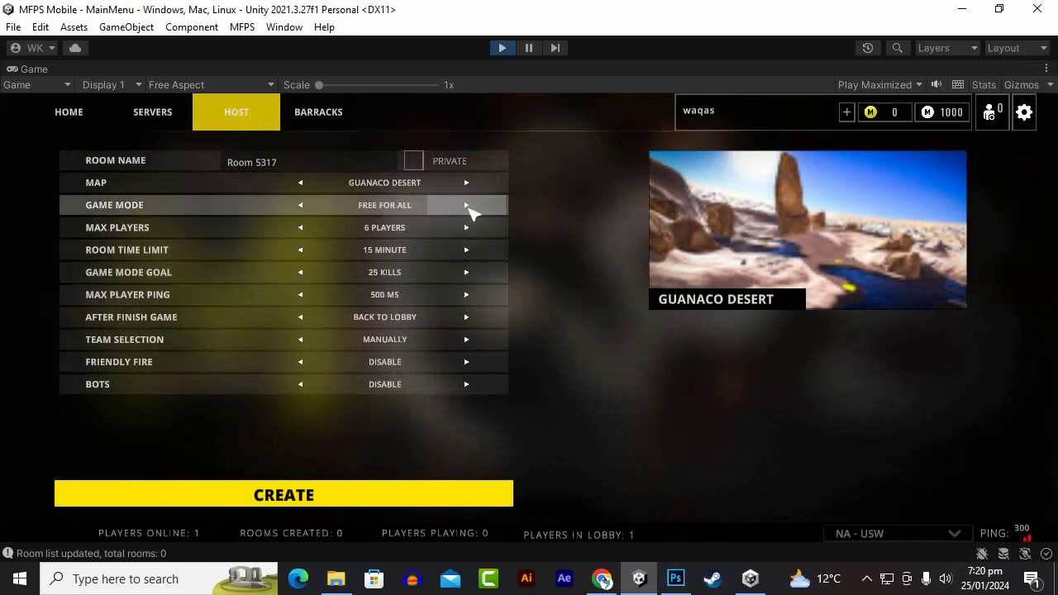
left_click(300, 206)
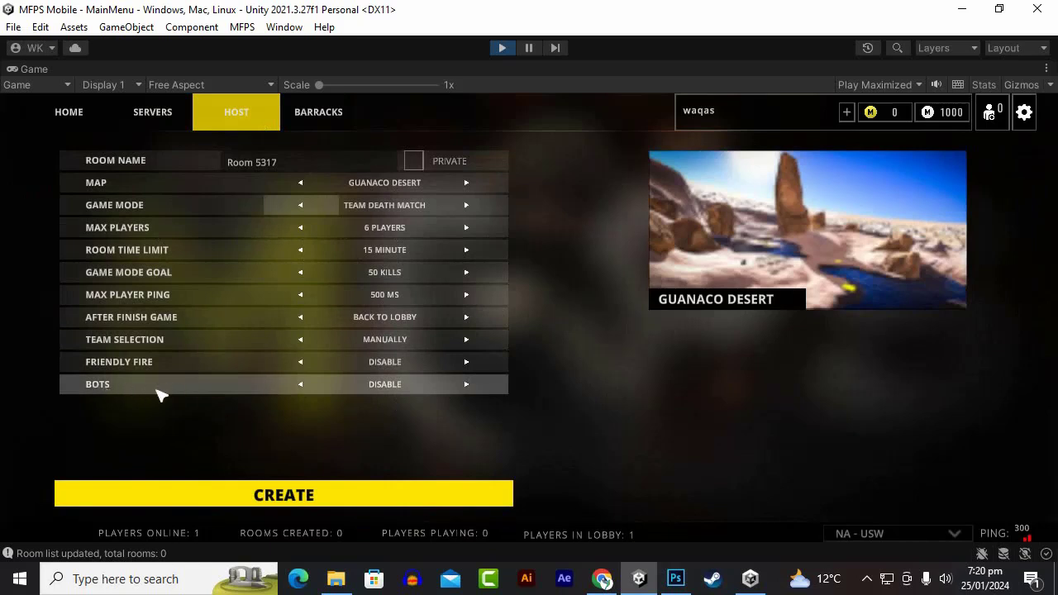
left_click(466, 364)
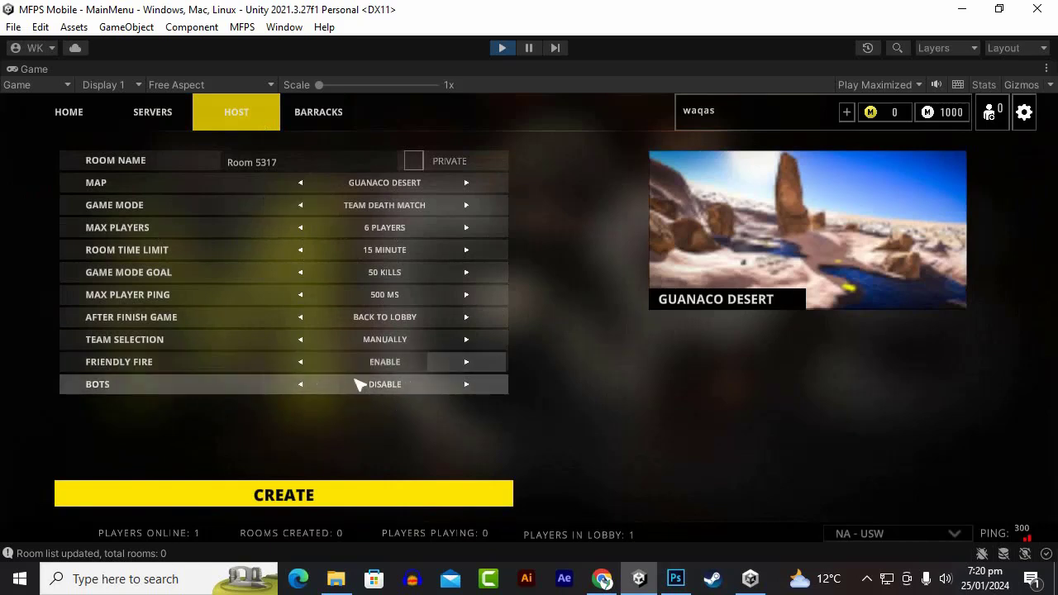
left_click(466, 384)
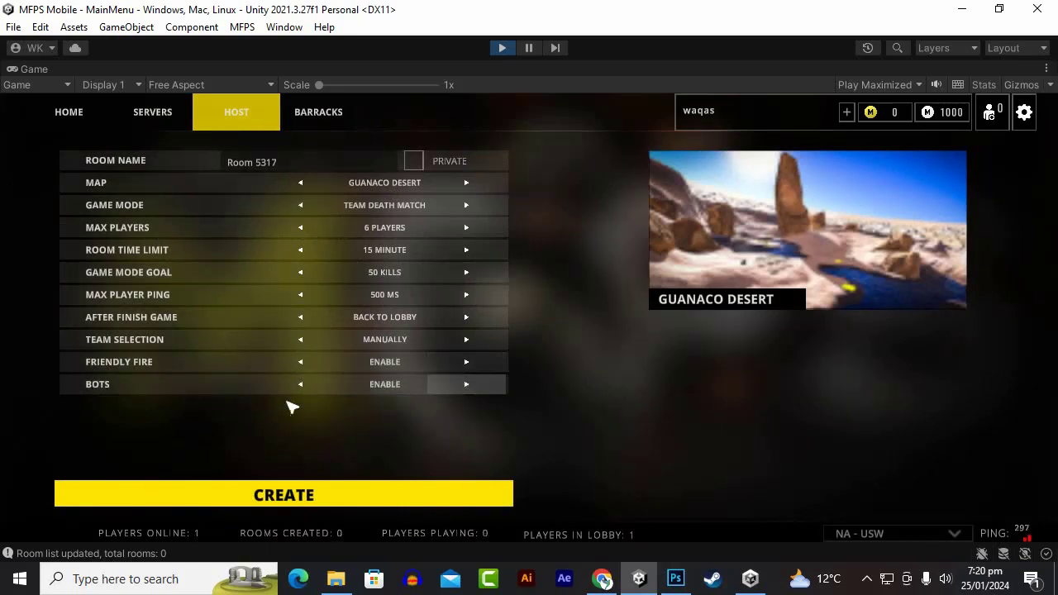
left_click(295, 501)
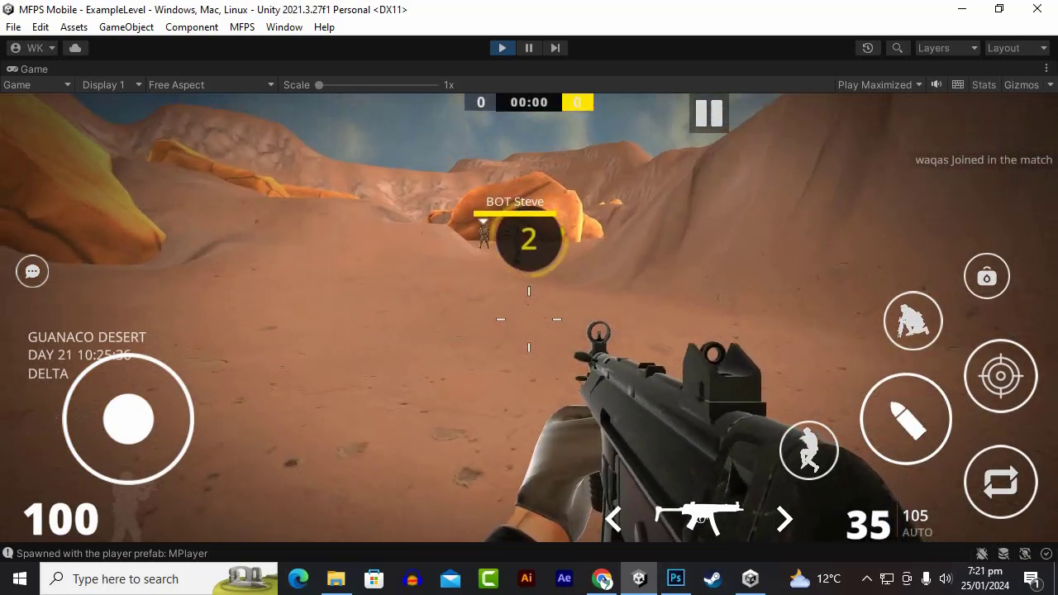
Playtest movement by walking and sprinting from the spawn point past the large orange rock, briefly aiming down the rifle sights
key("w")
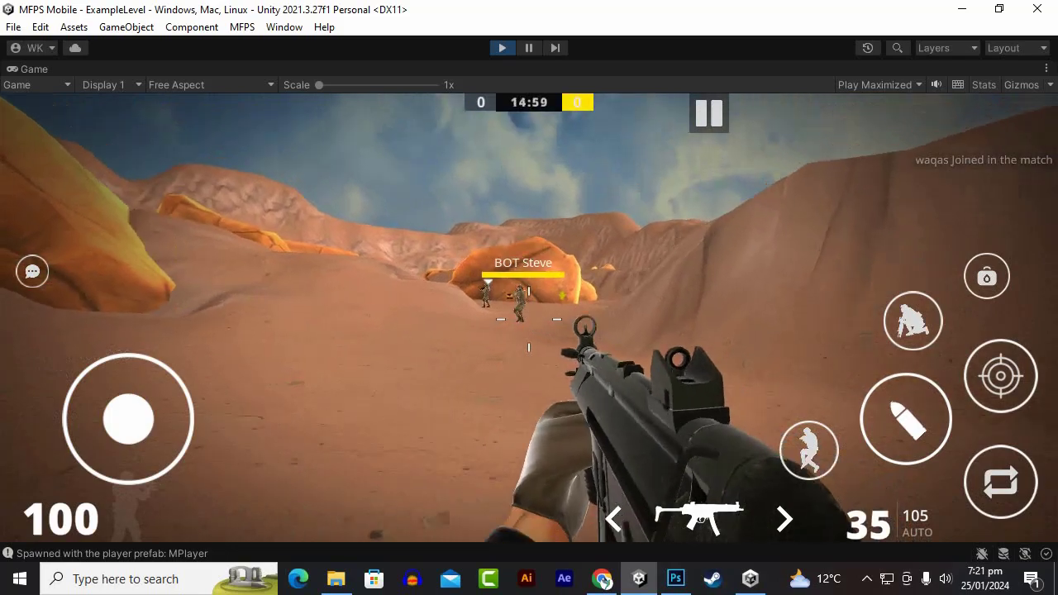
right_click(529, 318)
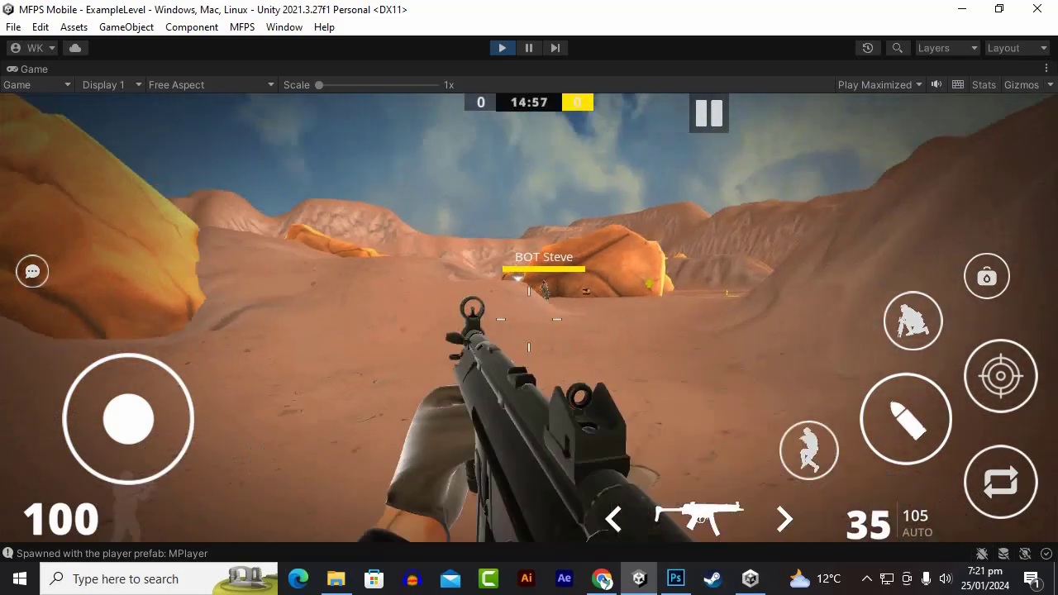
key("shift+w")
key("w")
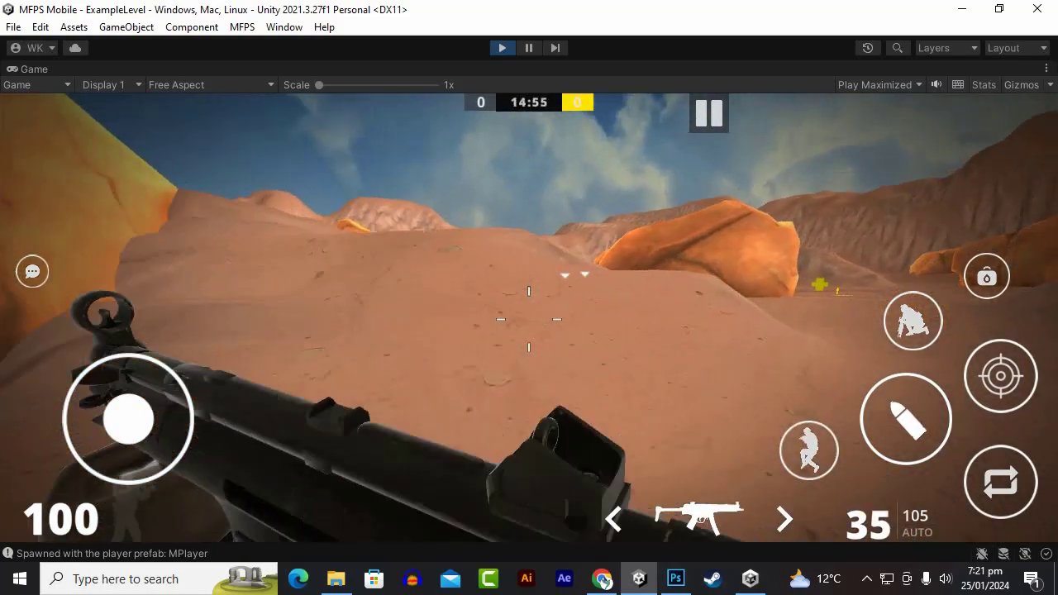
key("shift+w")
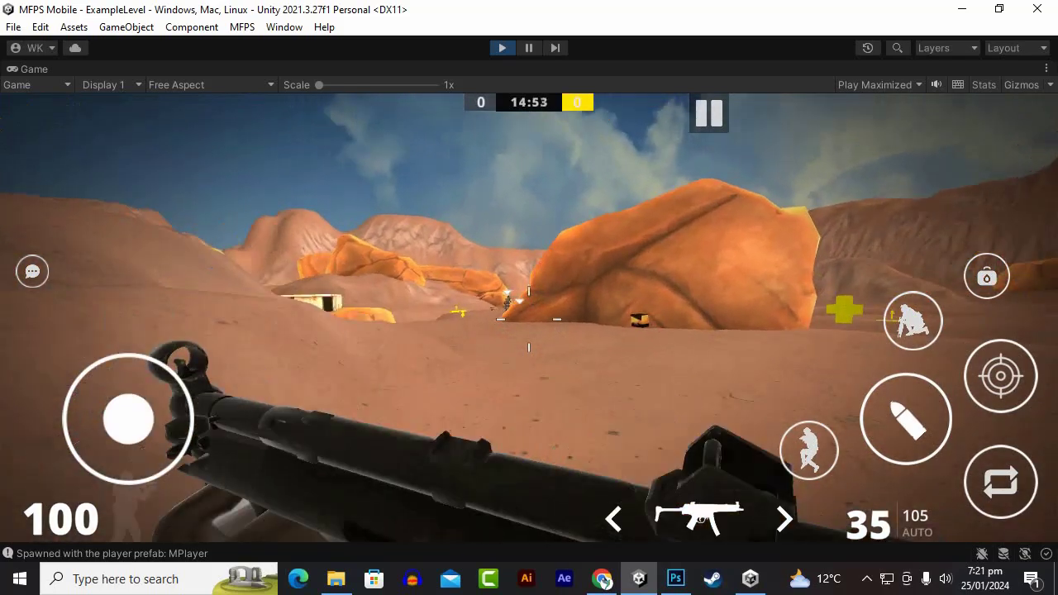
key("shift+w")
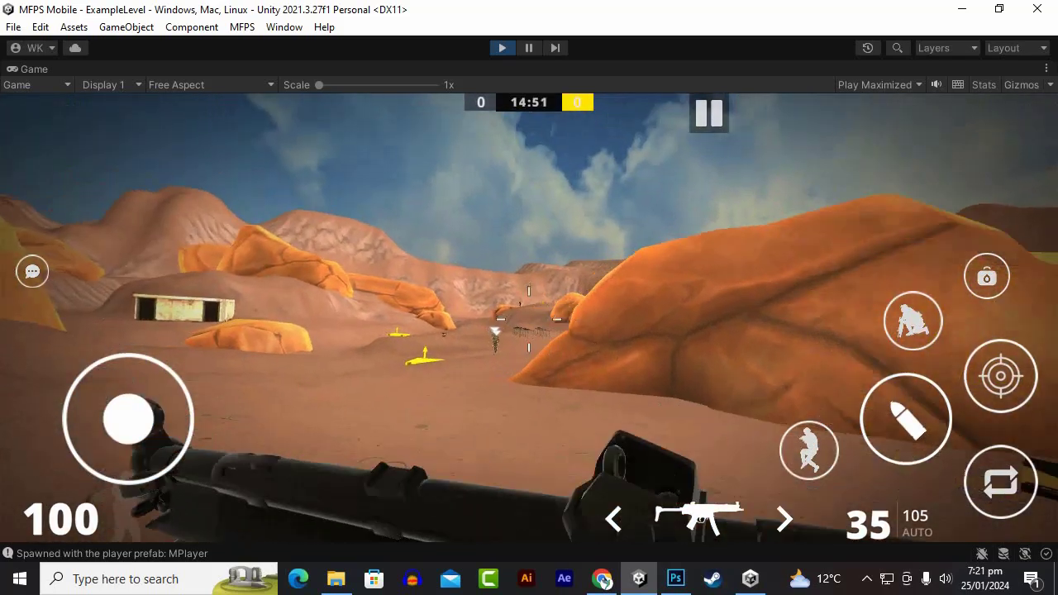
key("w")
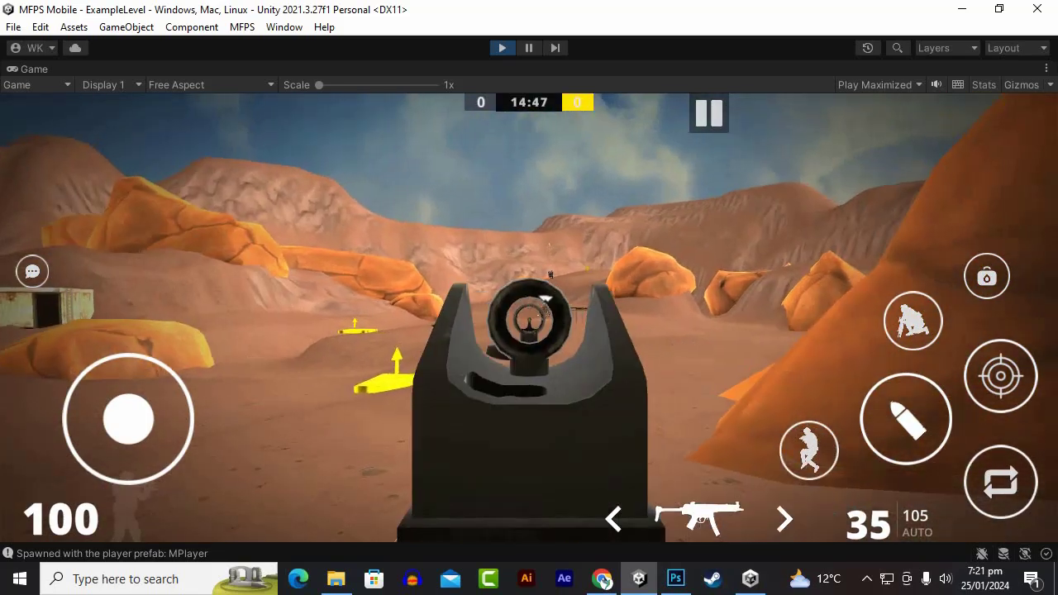
right_click(529, 319)
key("shift+w")
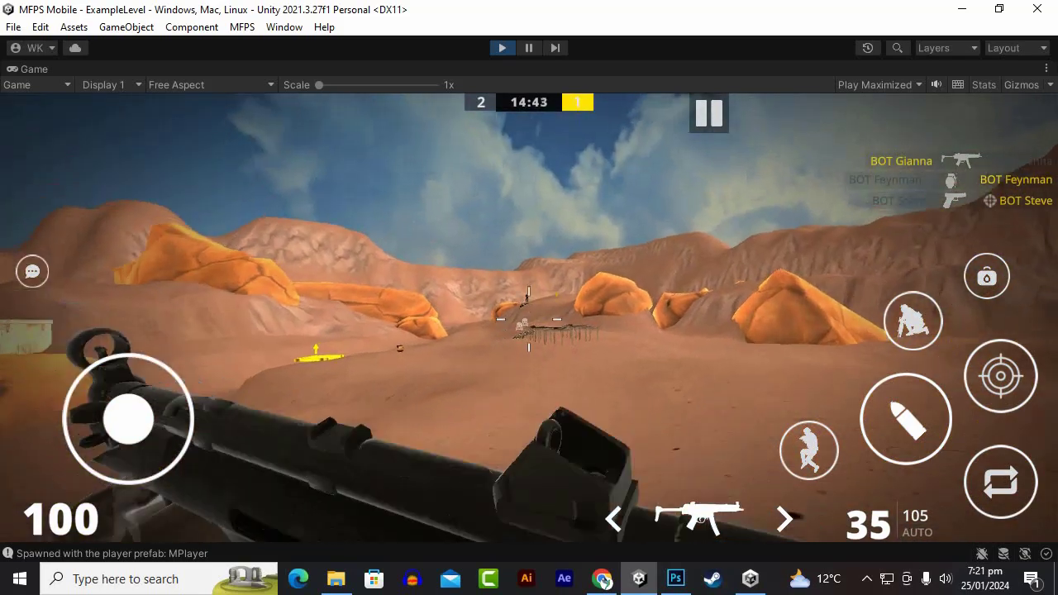
Advance toward the wooden tables and fire the rifle at the enemy bots while aiming down the sights
right_click(529, 319)
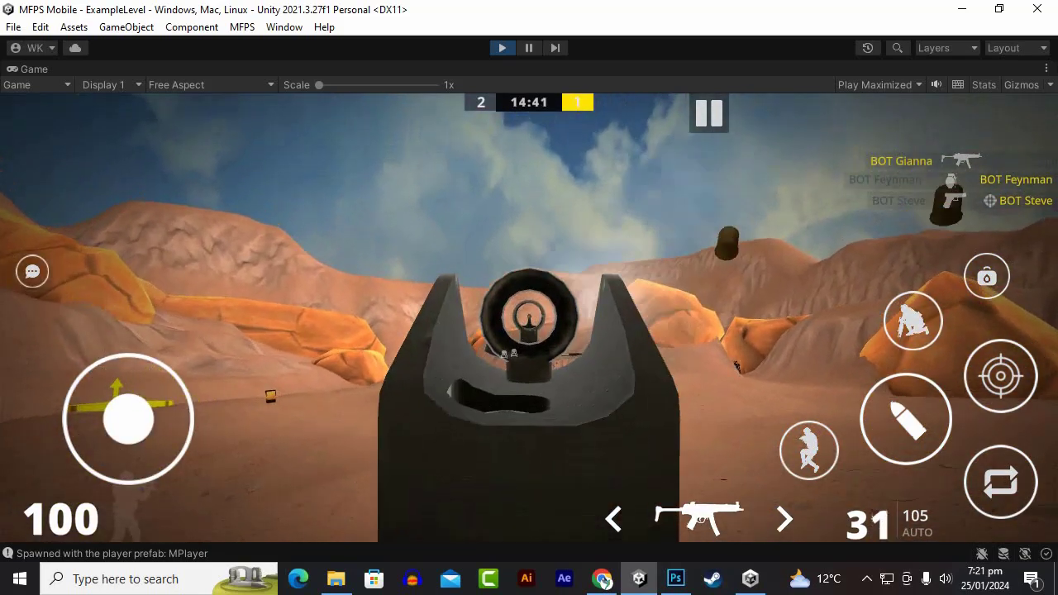
left_click(529, 319)
key("shift+w")
right_click(529, 319)
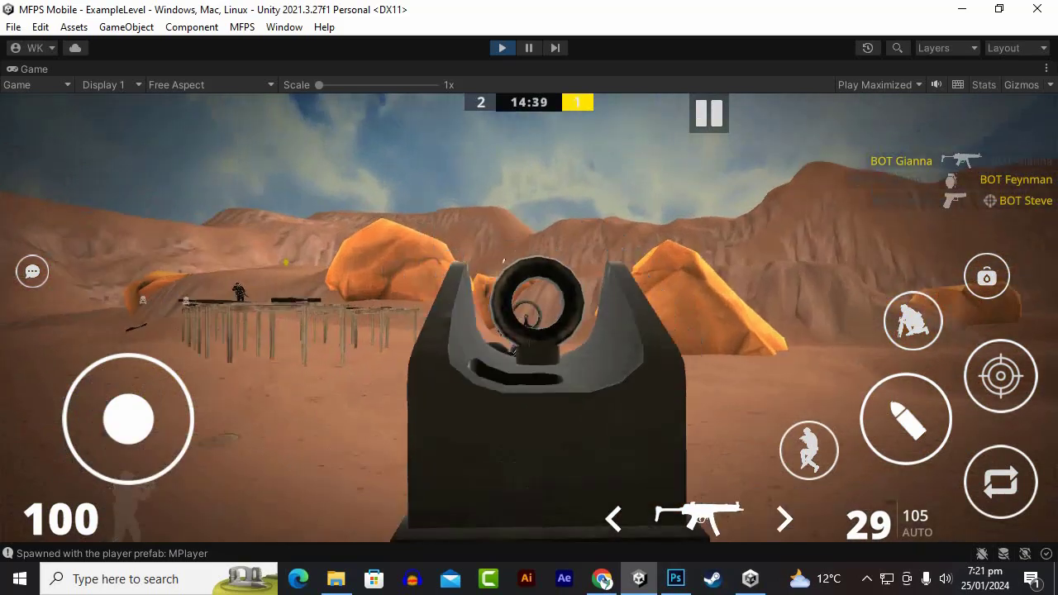
left_click(528, 319)
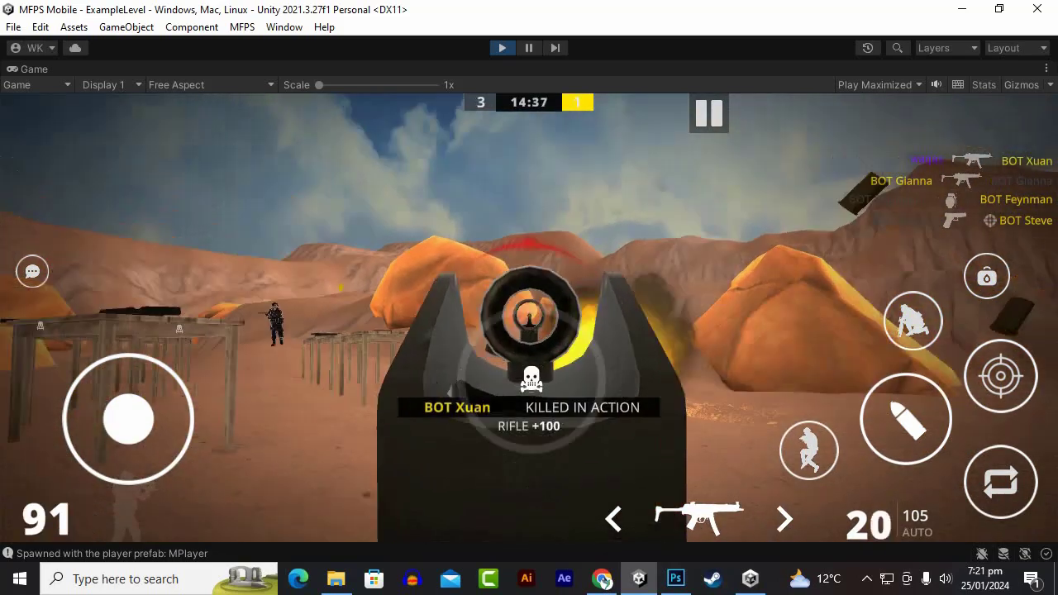
right_click(528, 319)
left_click(528, 319)
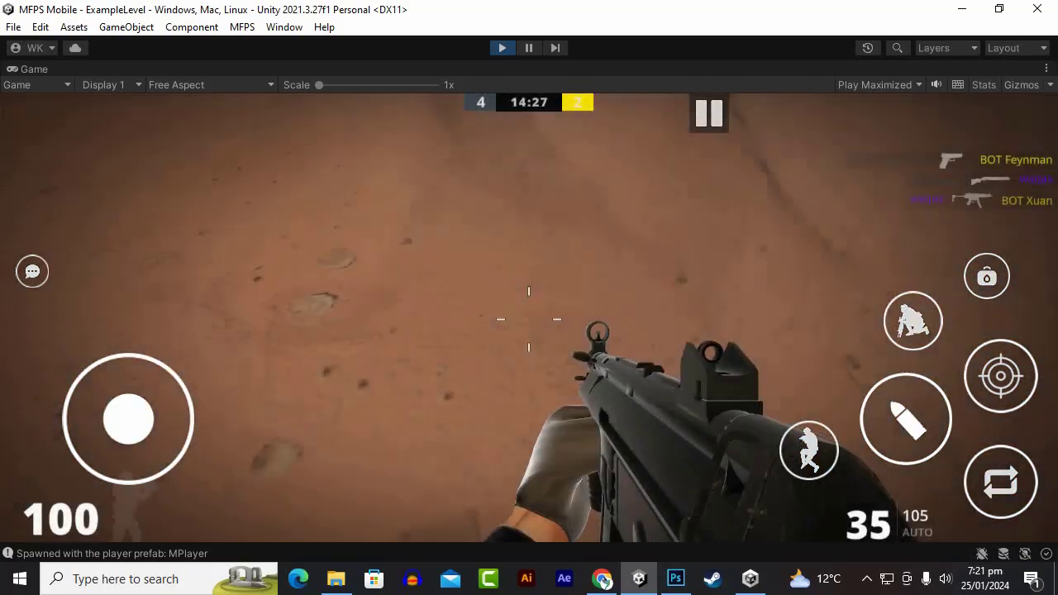
Sprint back from the respawn point toward the orange rock and shoot the approaching enemy bot through the sights
key("shift+w")
key("shift+w")
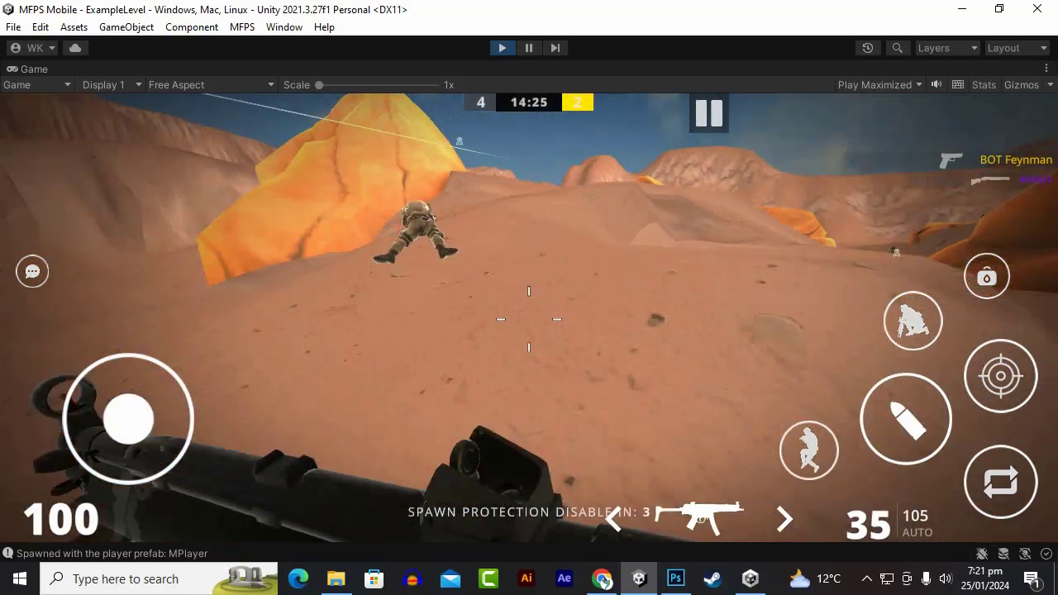
key("shift+w")
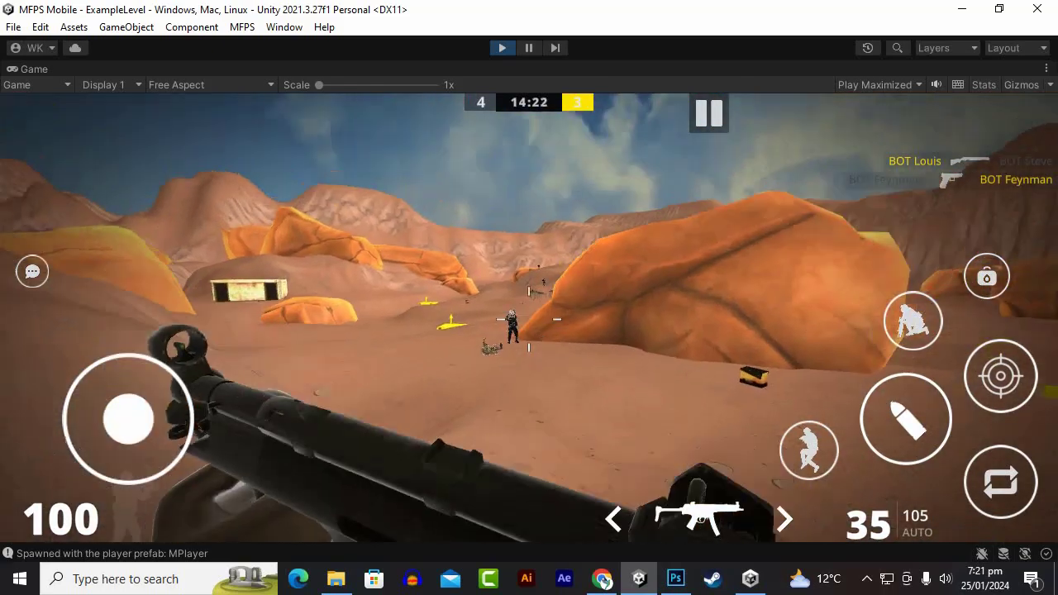
right_click(529, 319)
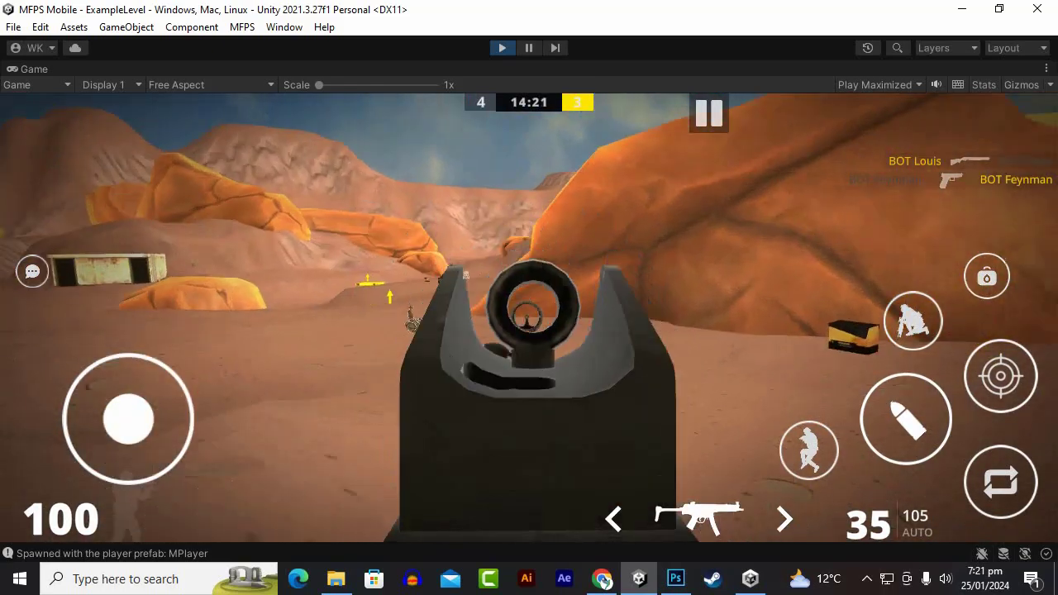
left_click(529, 319)
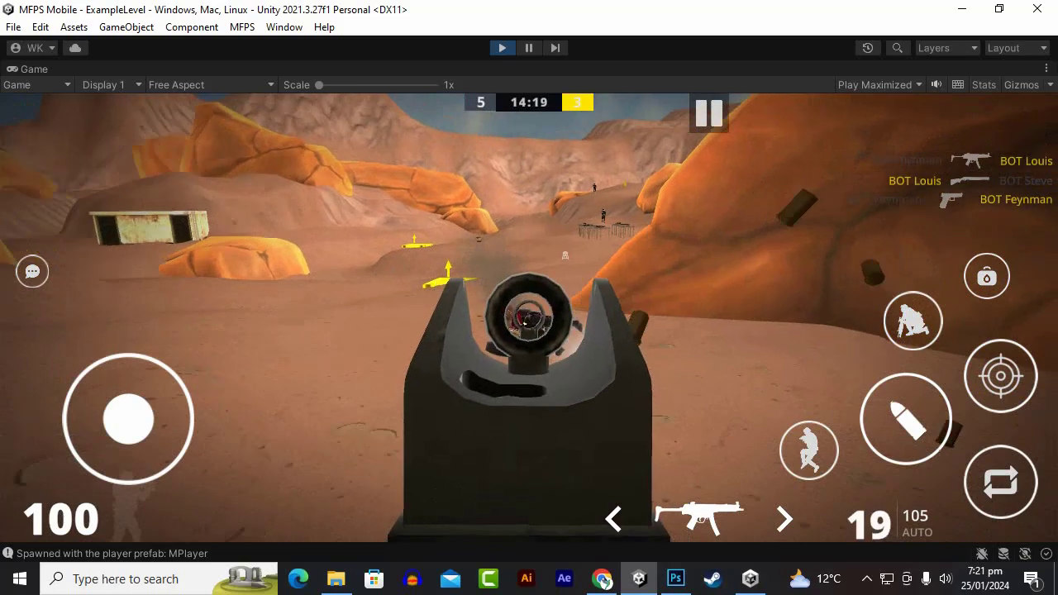
Retreat around the orange rock and pick up the yellow health cross
key("shift+w")
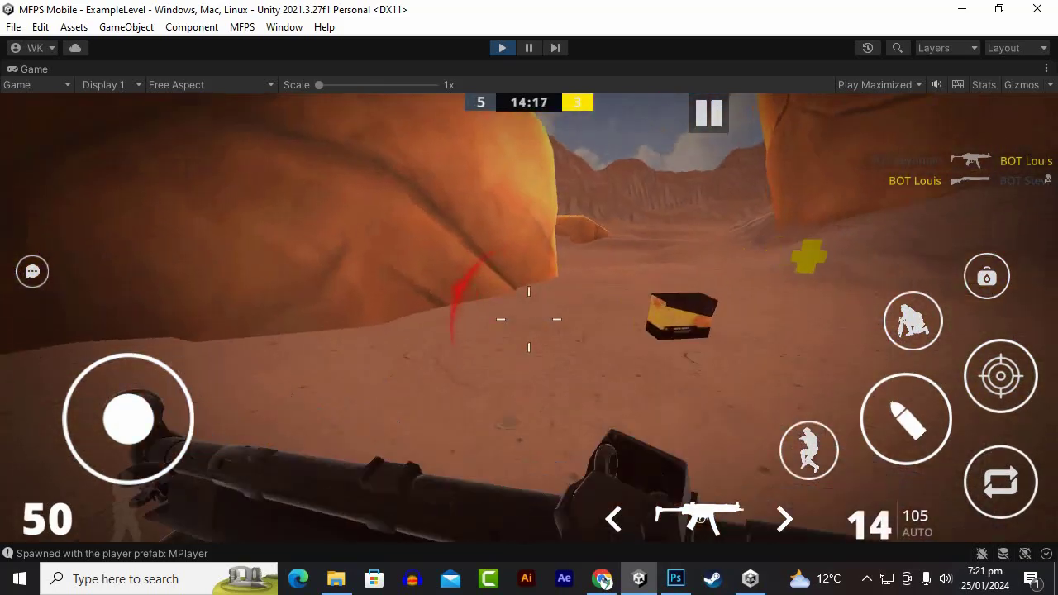
key("shift+w")
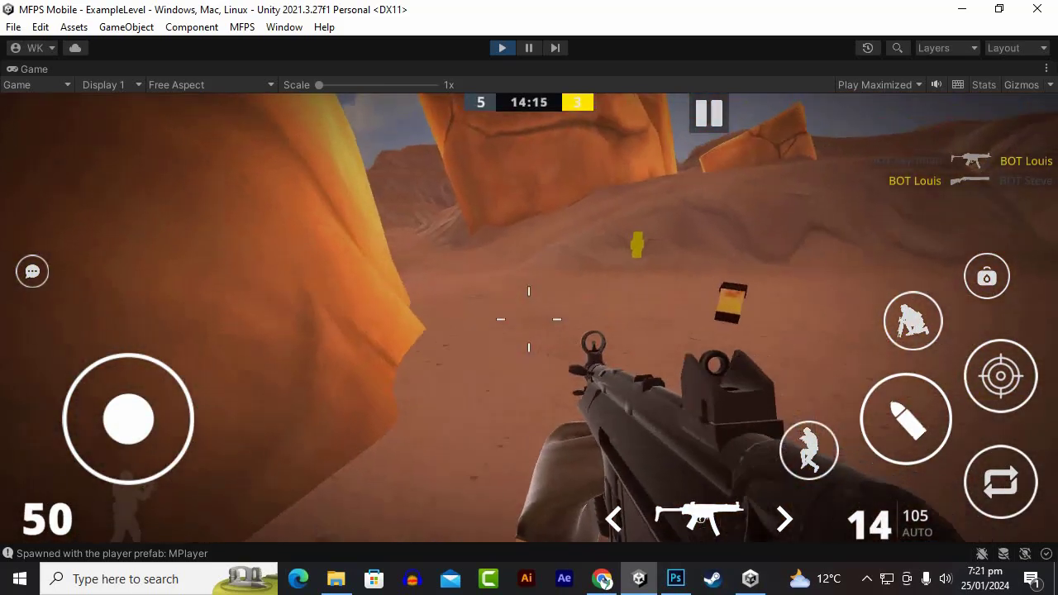
key("w")
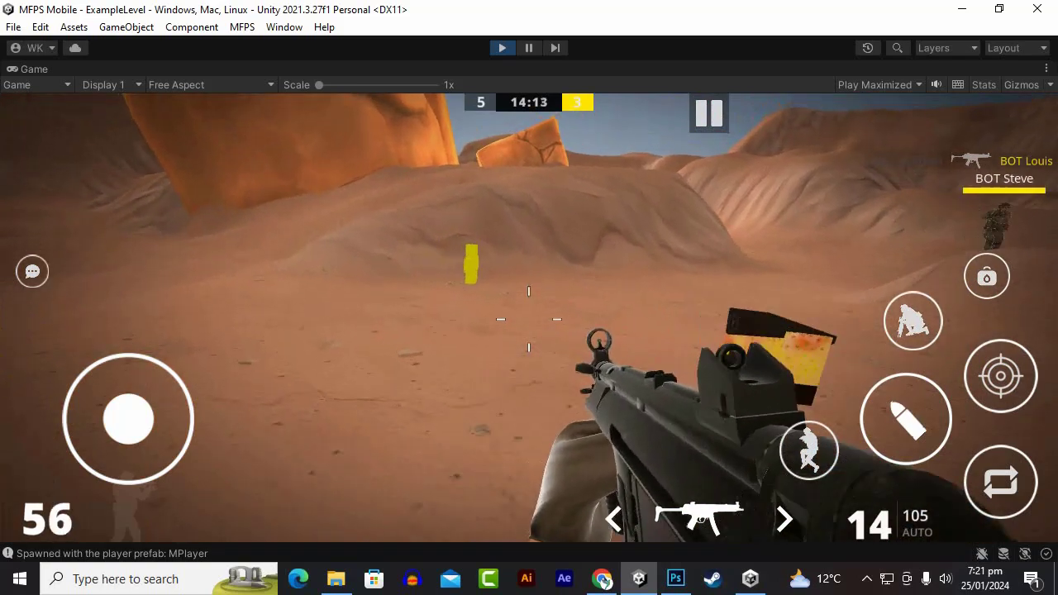
key("w")
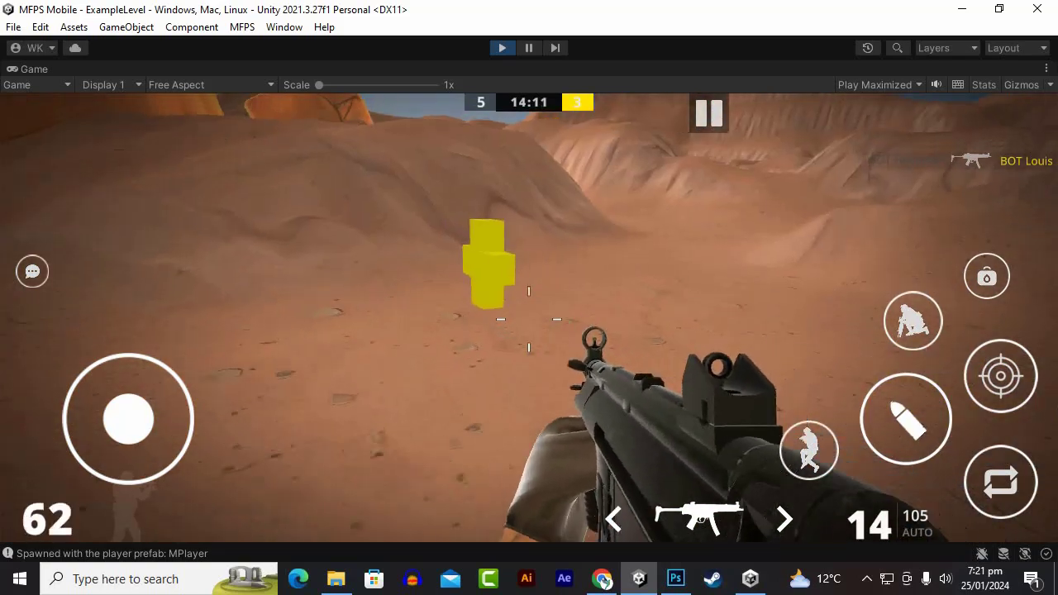
key("w")
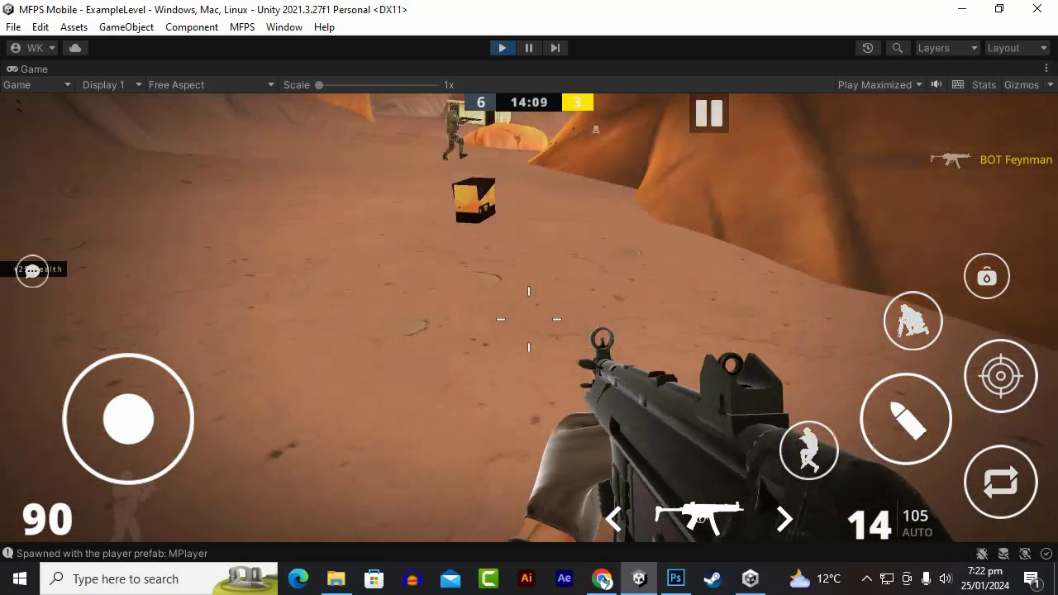
Reload the rifle while advancing past the ammo box toward the container and the enemy bots
key("w")
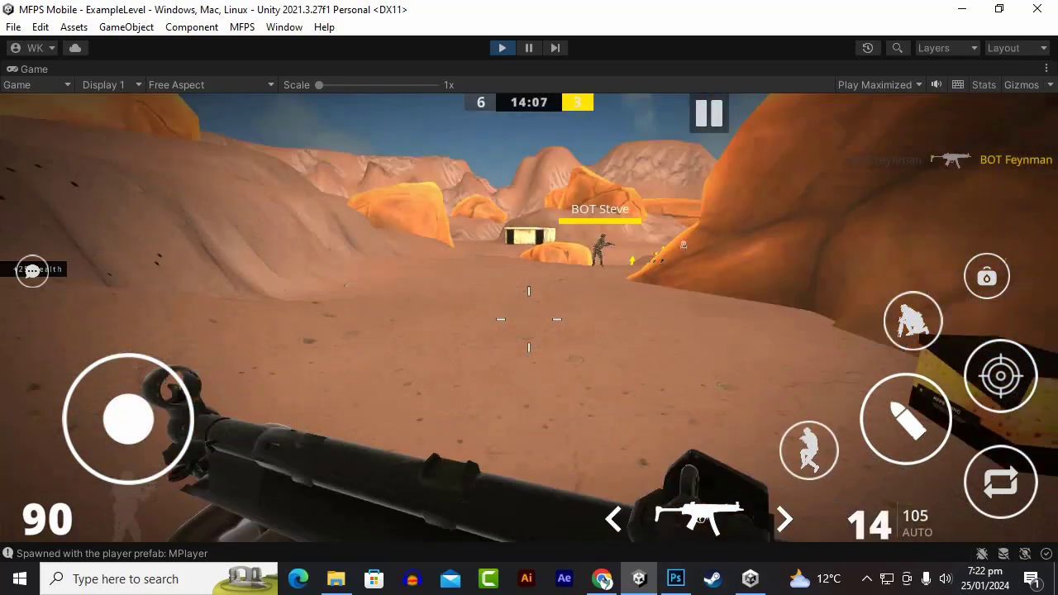
key("r")
key("w")
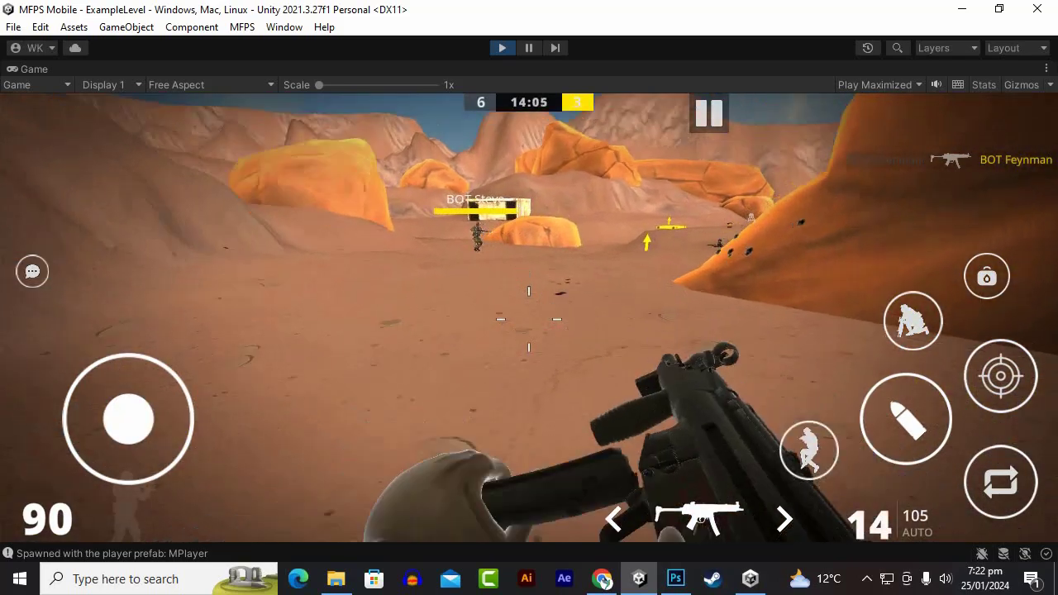
key("w")
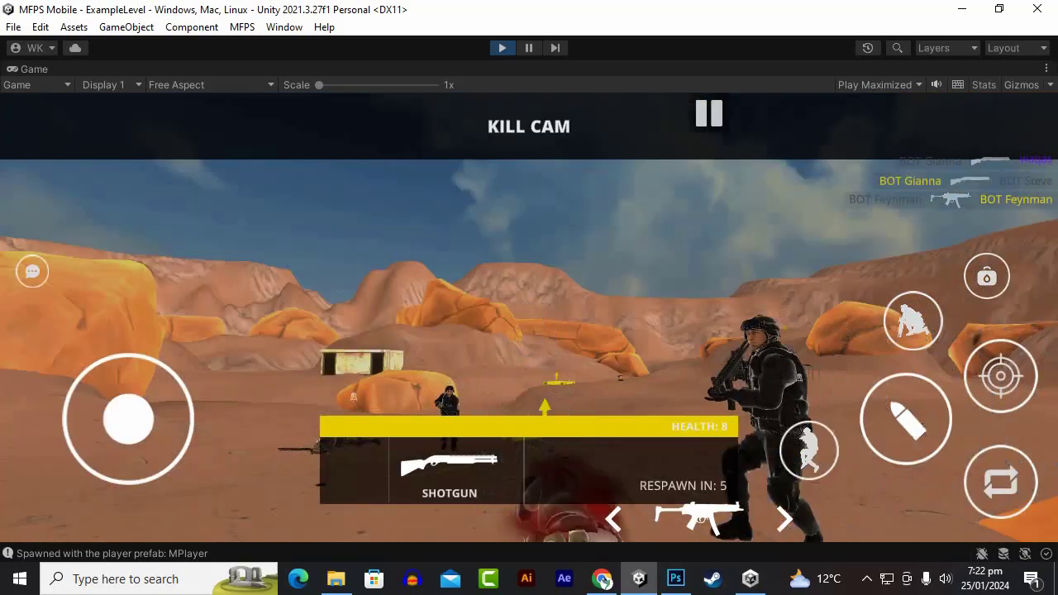
Release the cursor from the match and stop play mode to return to the MainMenu scene in the editor
key("Escape")
key("Escape")
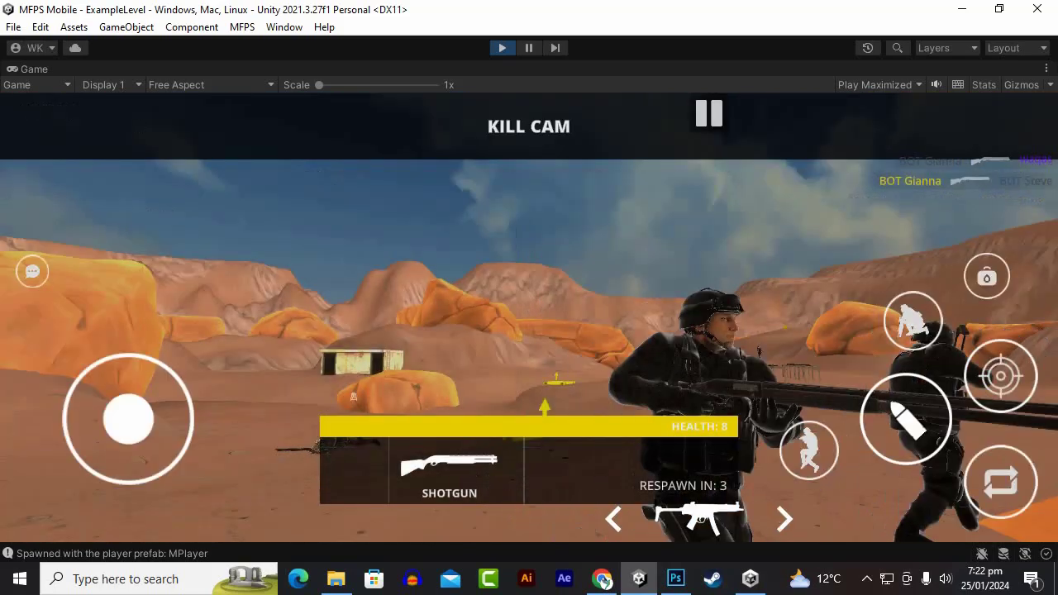
key("Escape")
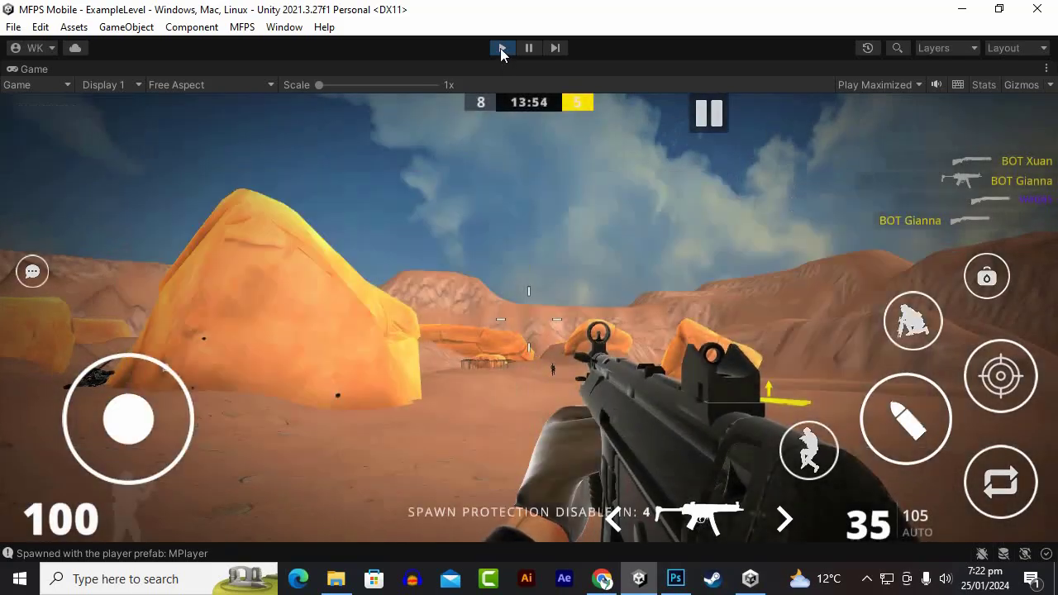
left_click(501, 48)
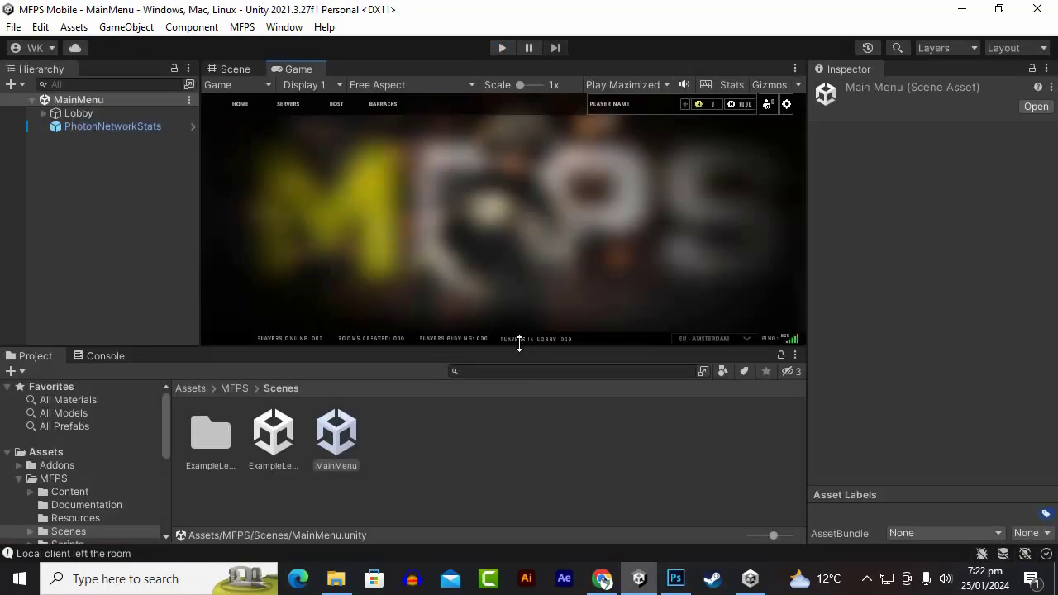
Make the game preview area taller and return the project browser to the root Assets folder
left_click_drag(518, 347, 518, 371)
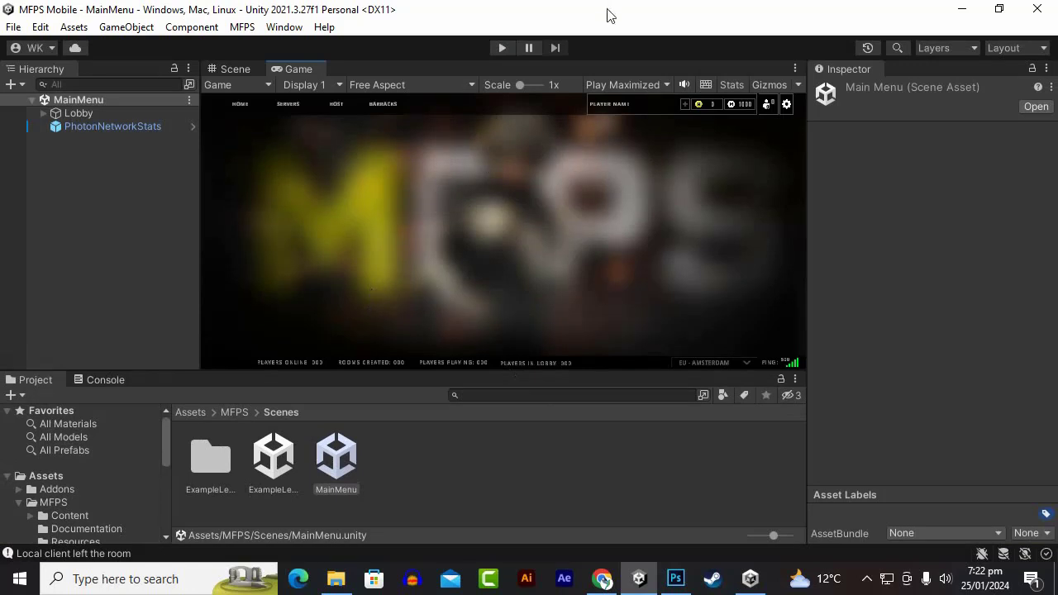
left_click(195, 418)
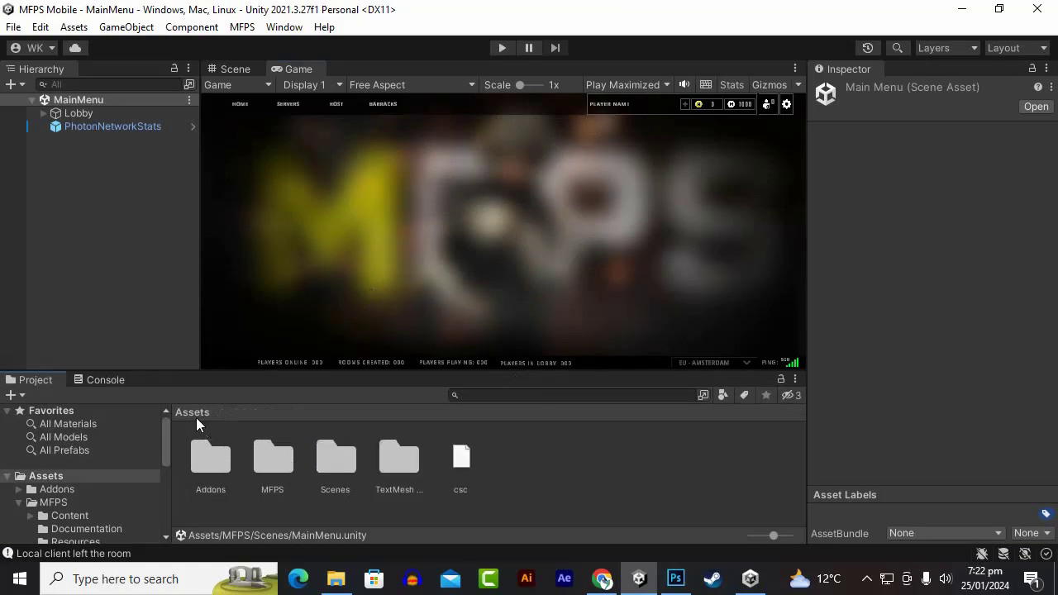
right_click(863, 5)
left_click(773, 6)
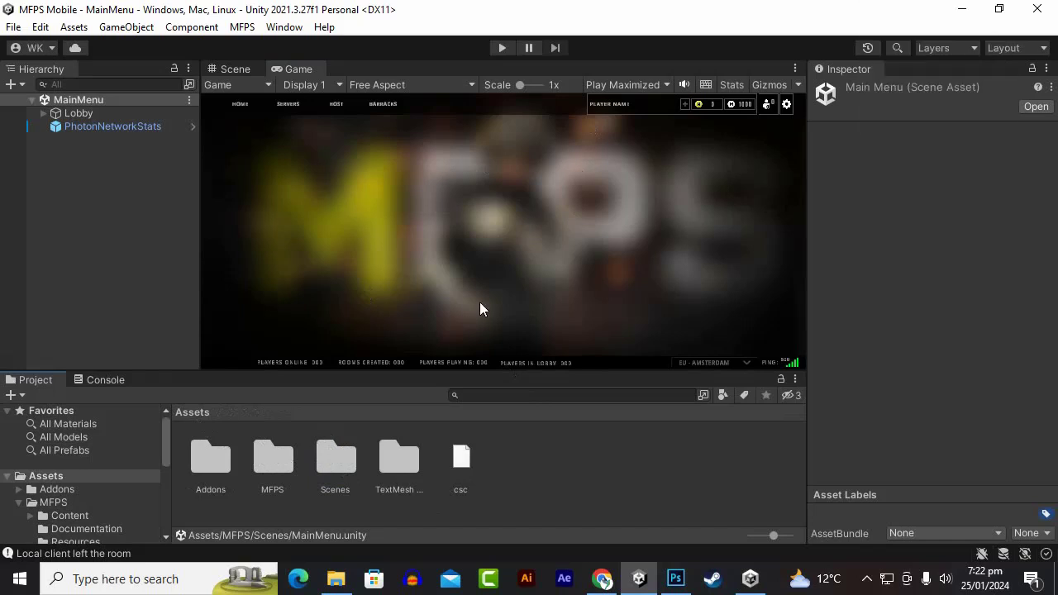
Show the MainMenu scene in the Scene view
left_click(242, 73)
scroll(590, 201, "down", 1)
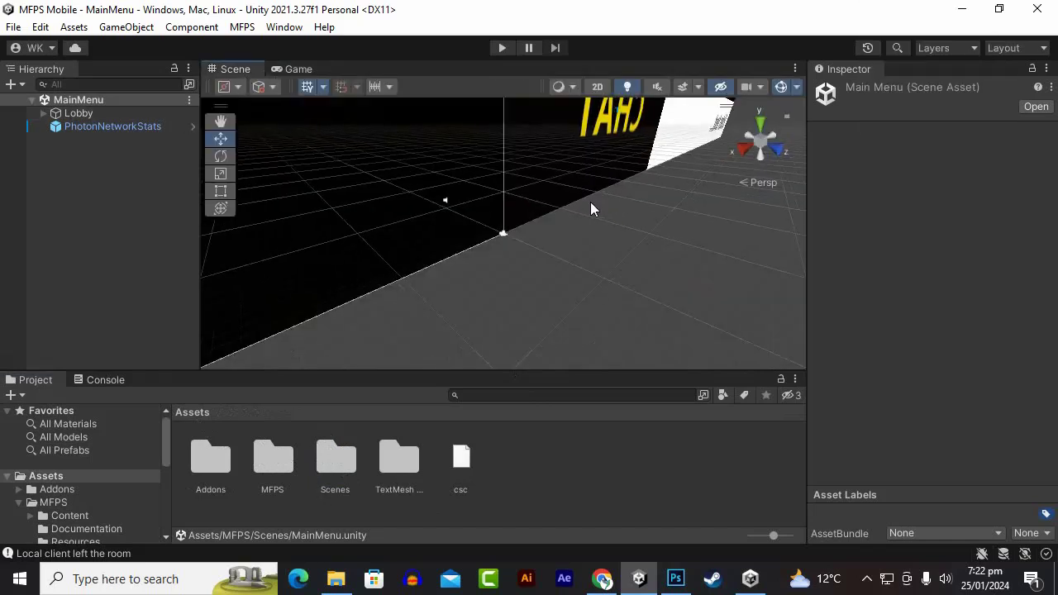